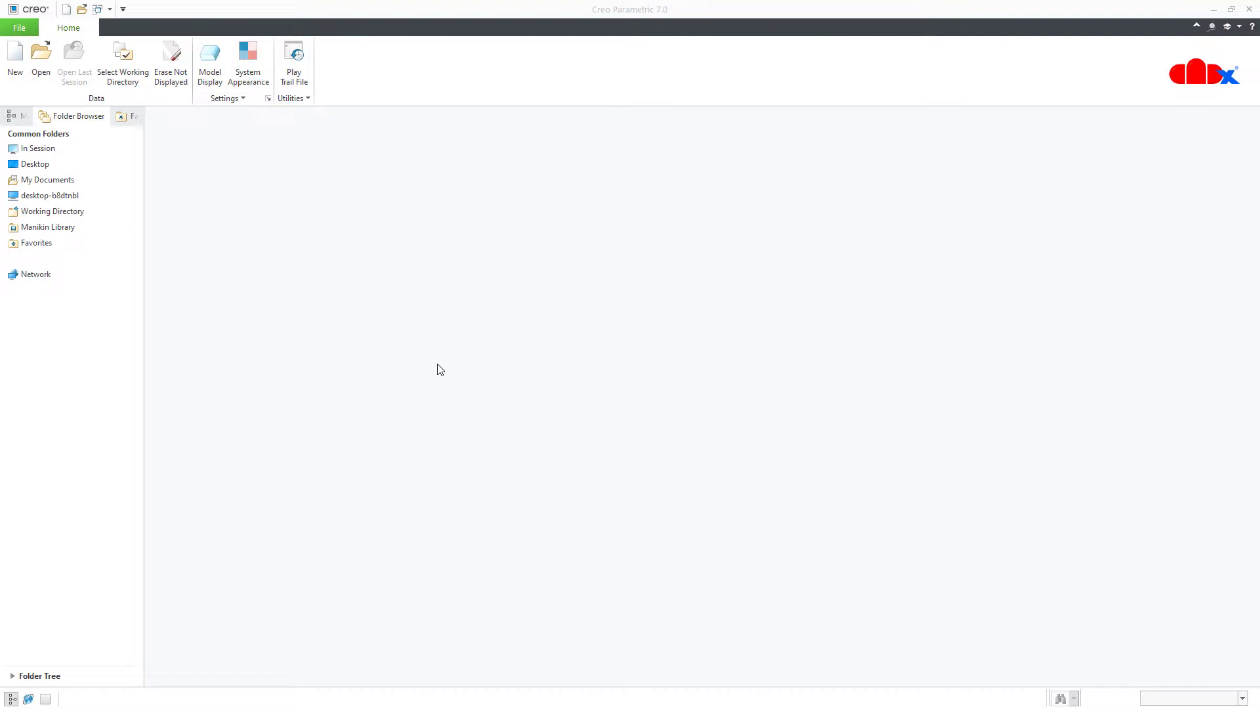
Step: Import part1.igs from disk as a new part named part1
left_click(40, 80)
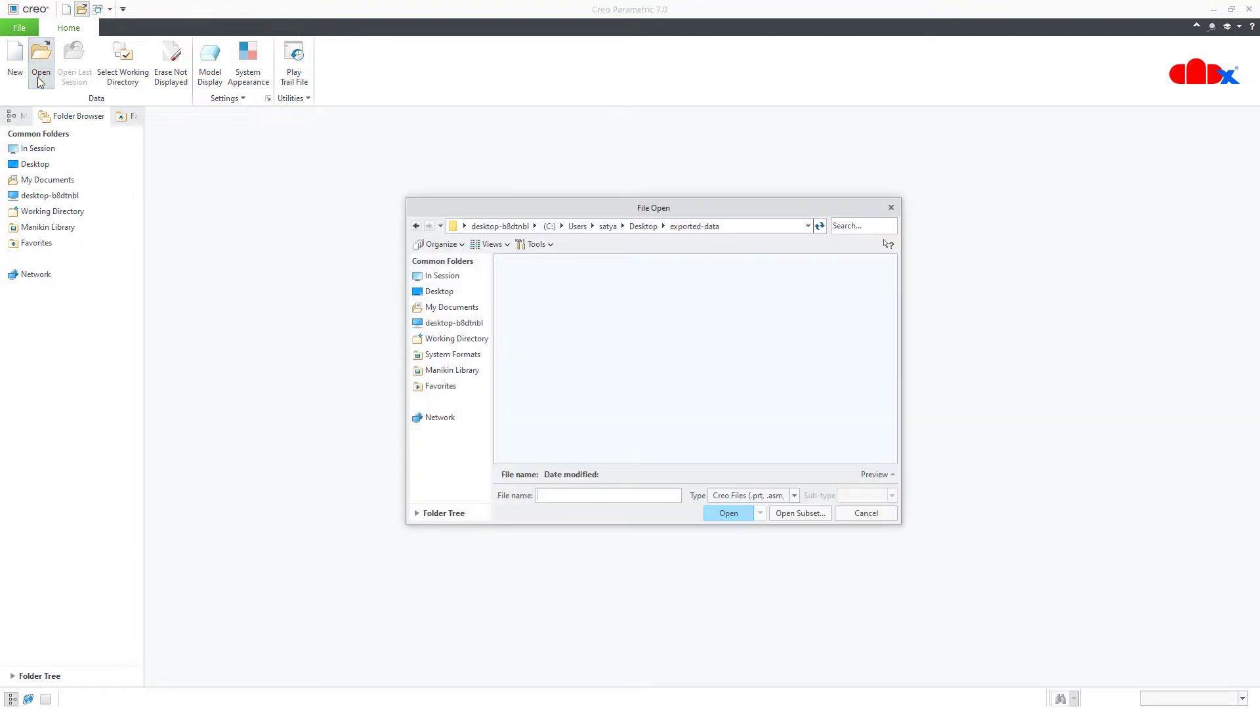
left_click(718, 498)
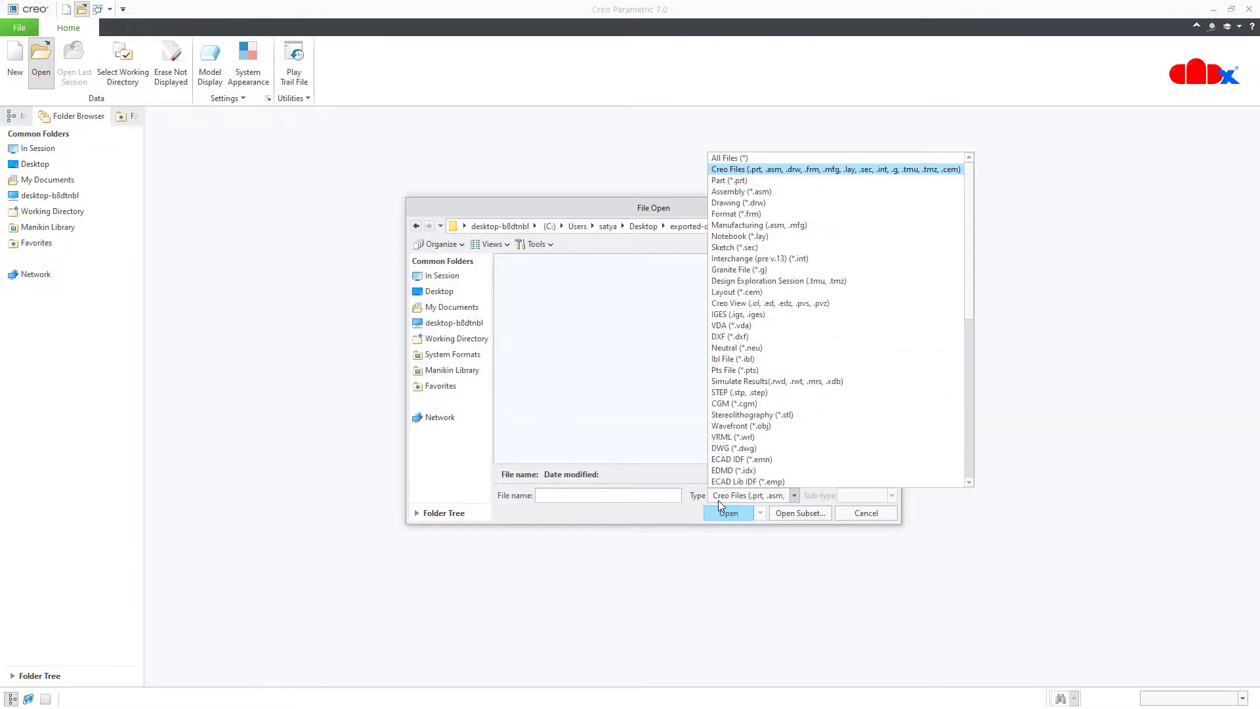
left_click(746, 164)
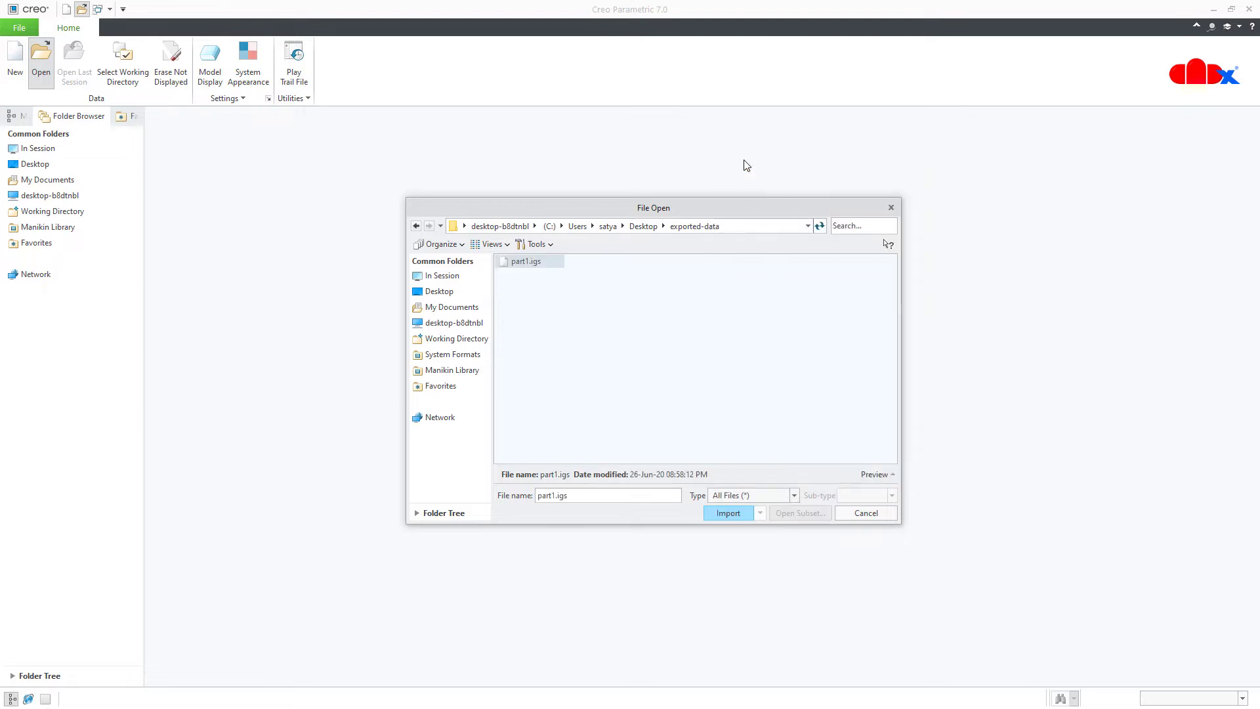
double_click(557, 269)
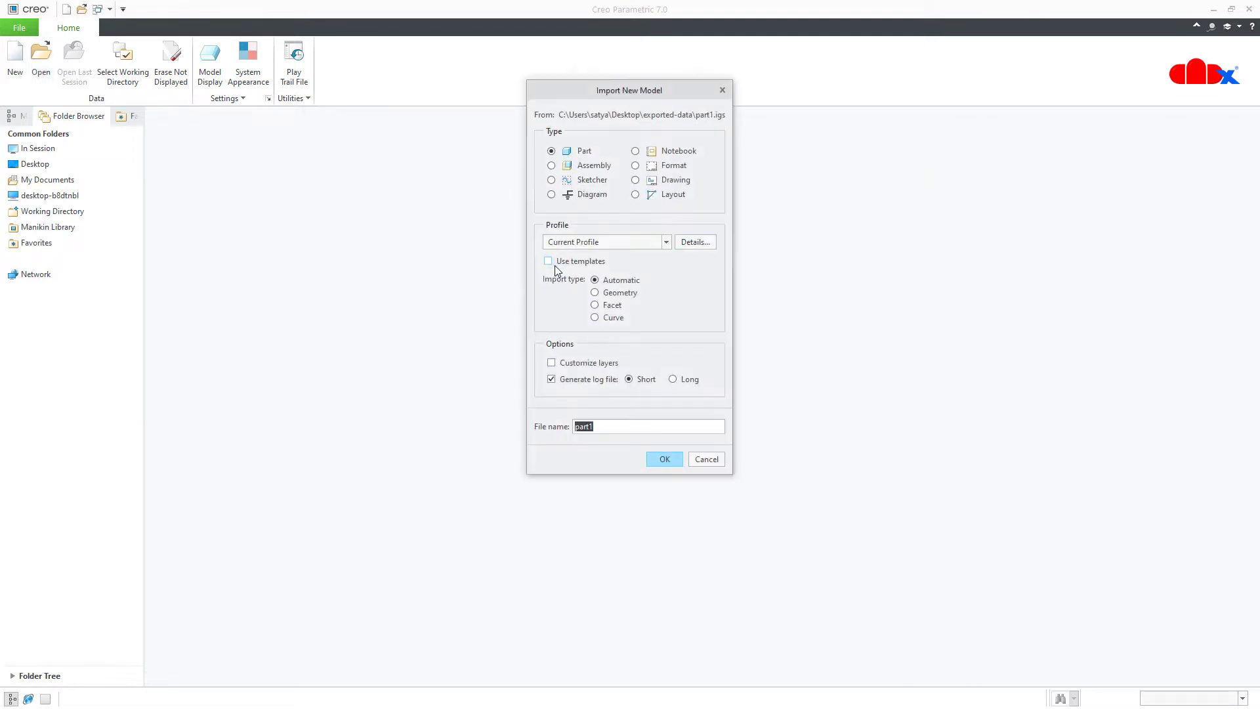
left_click(665, 457)
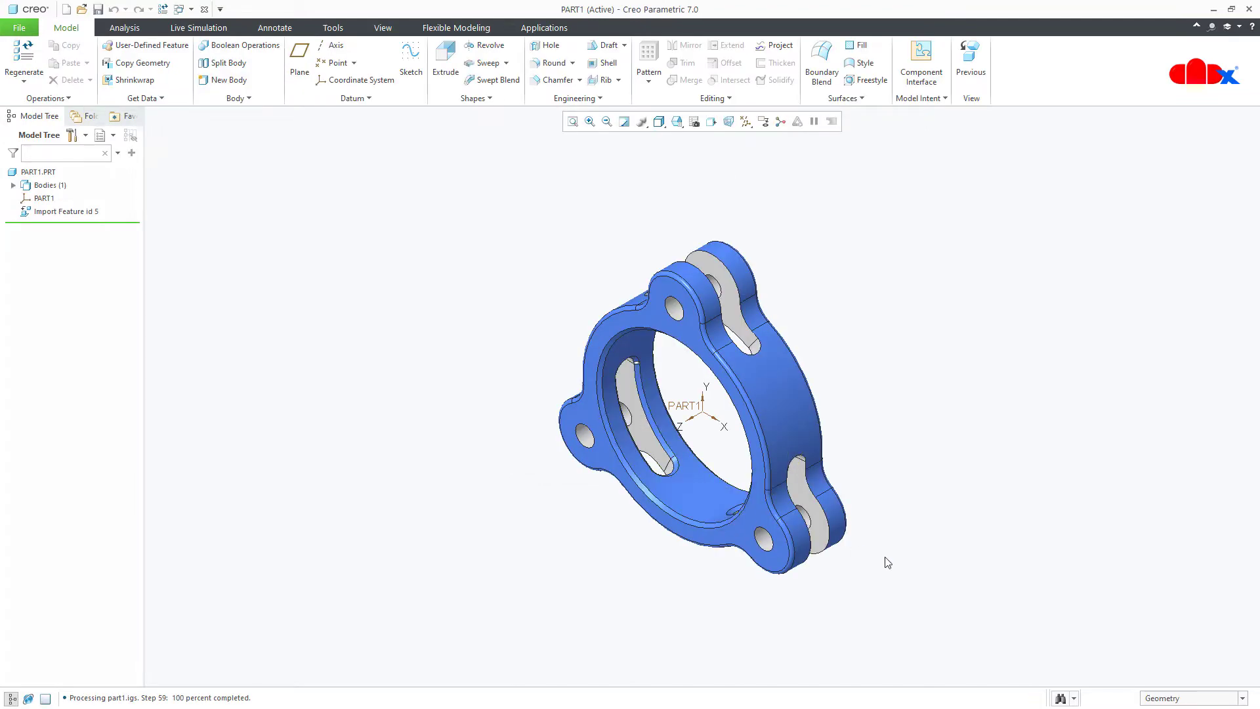
middle_click_drag(887, 562, 936, 457)
key("ctrl+d")
mouse_move(810, 590)
middle_mouse_down()
mouse_move(852, 512)
mouse_move(824, 473)
mouse_move(845, 514)
mouse_move(818, 559)
middle_mouse_up()
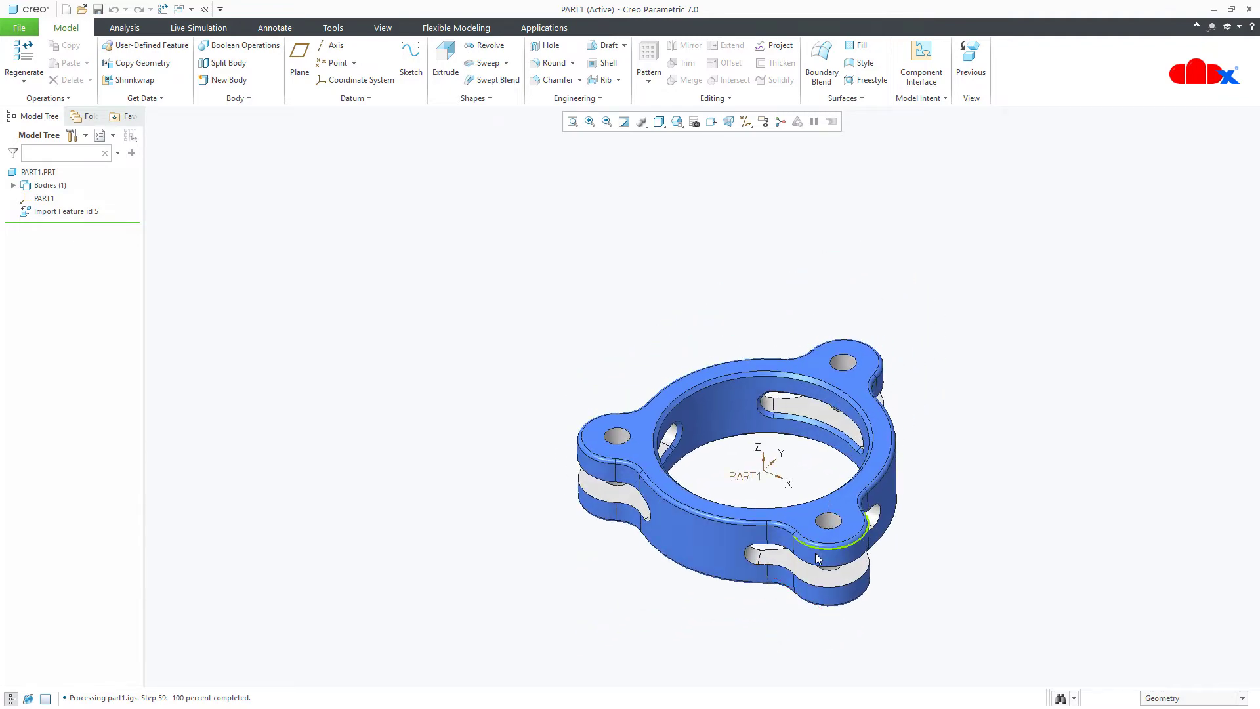
scroll(817, 558, "down", 2)
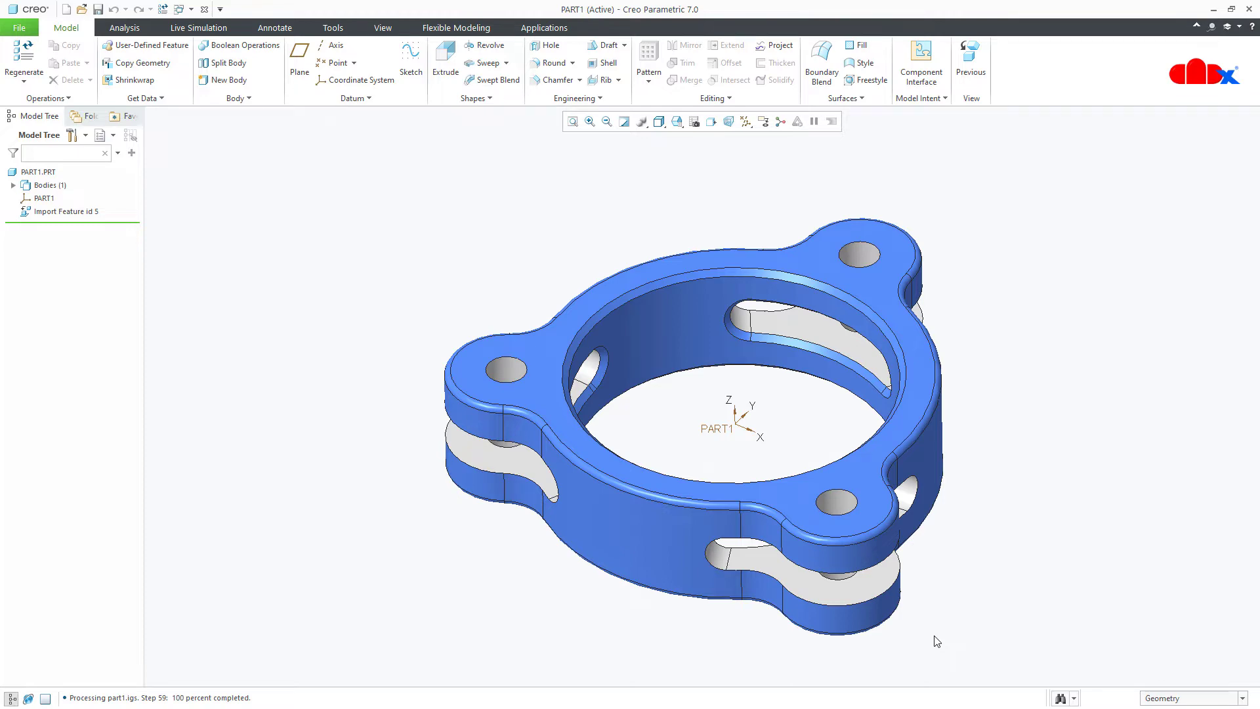
middle_click_drag(774, 470, 773, 352)
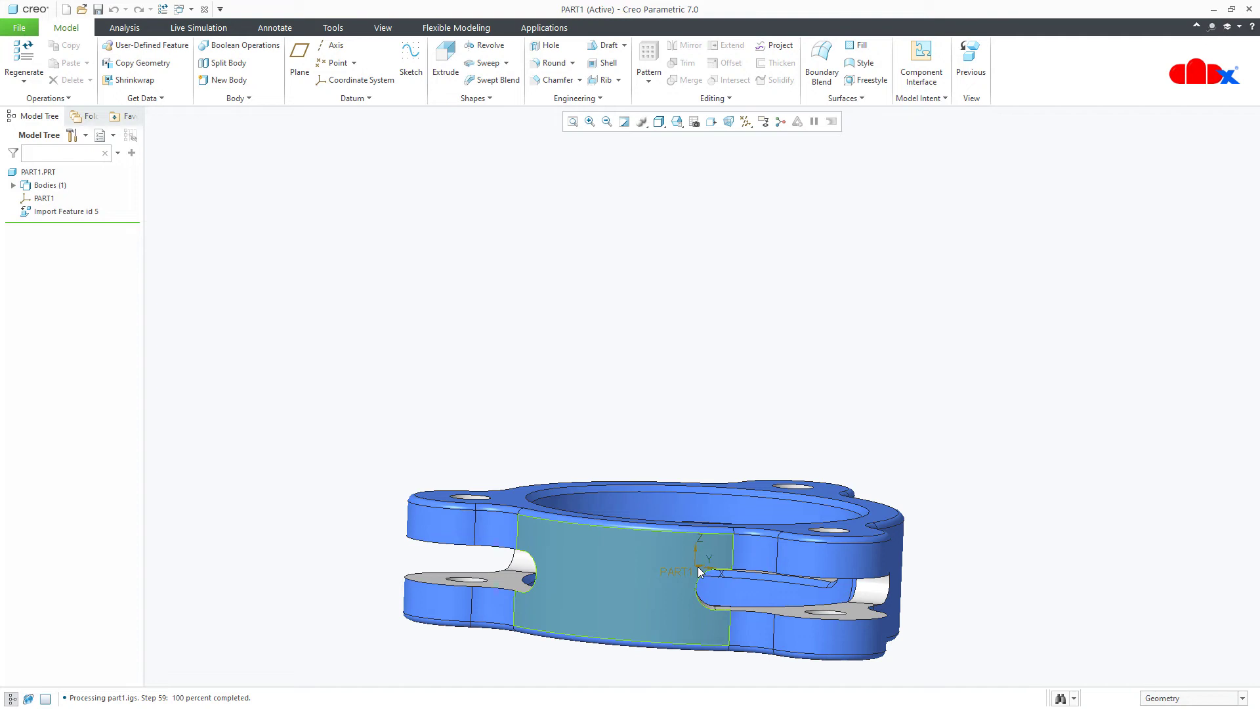
middle_click_drag(699, 571, 787, 566)
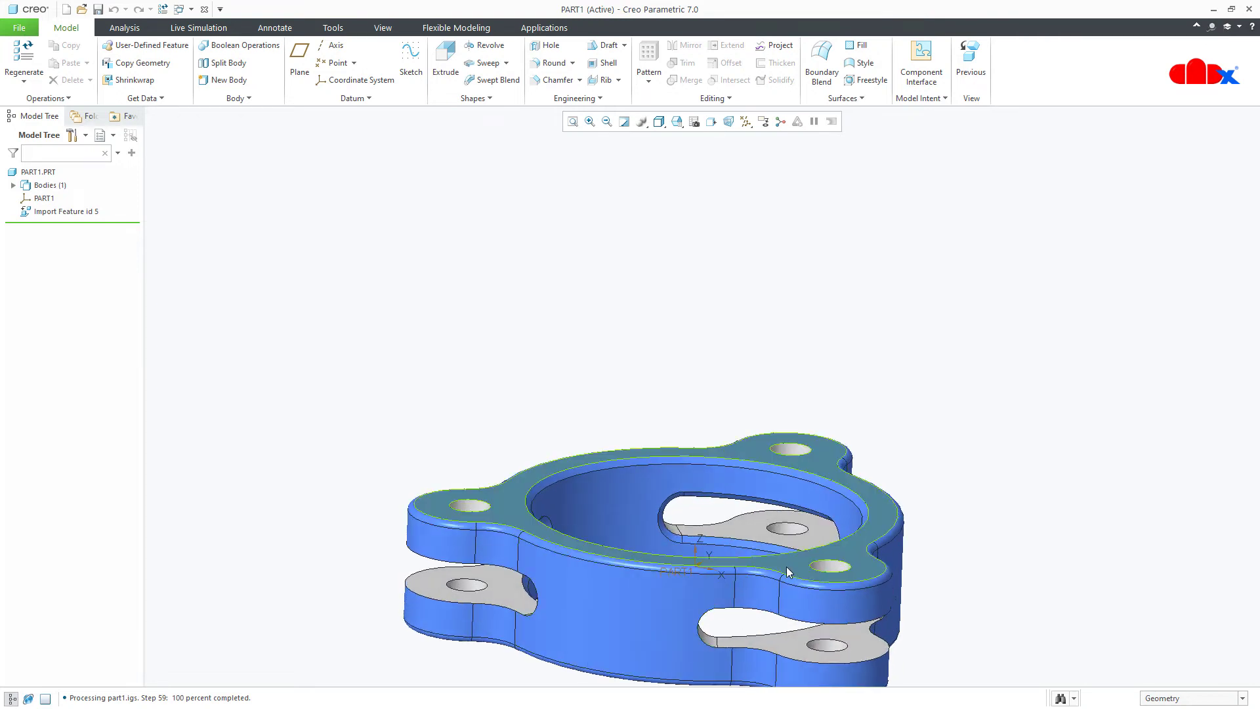
left_click(786, 565)
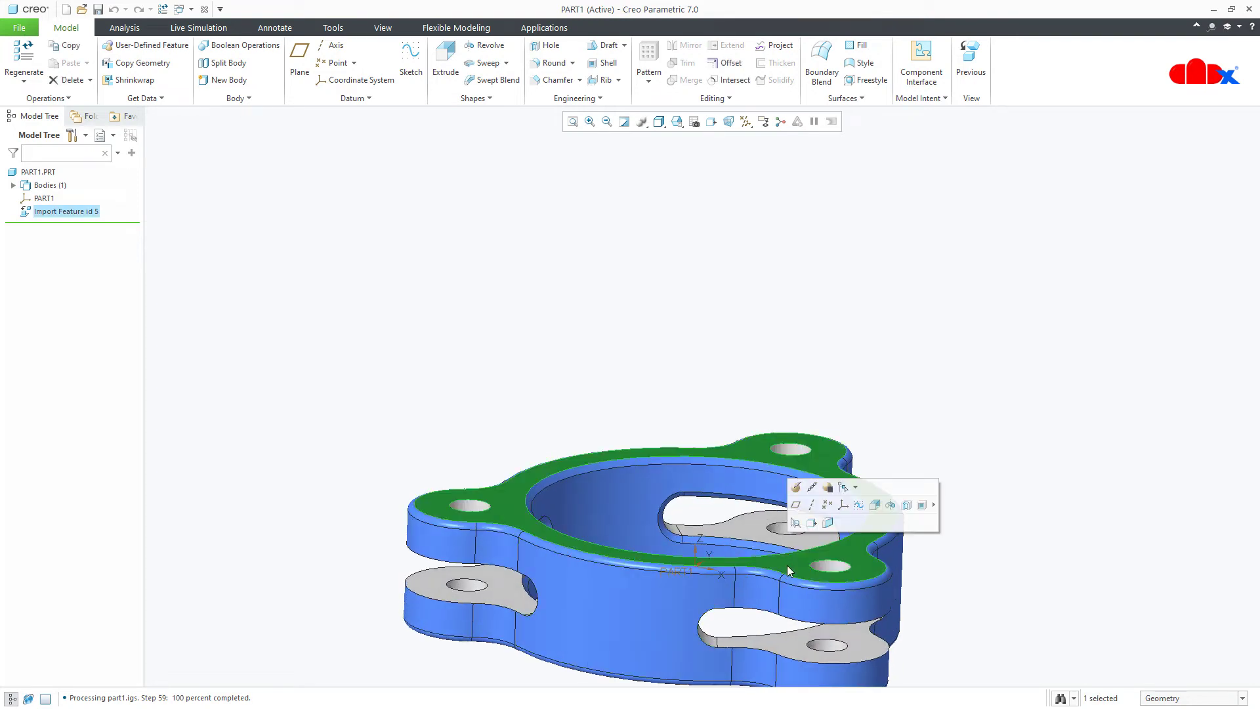
left_click(978, 600)
key("ctrl+d")
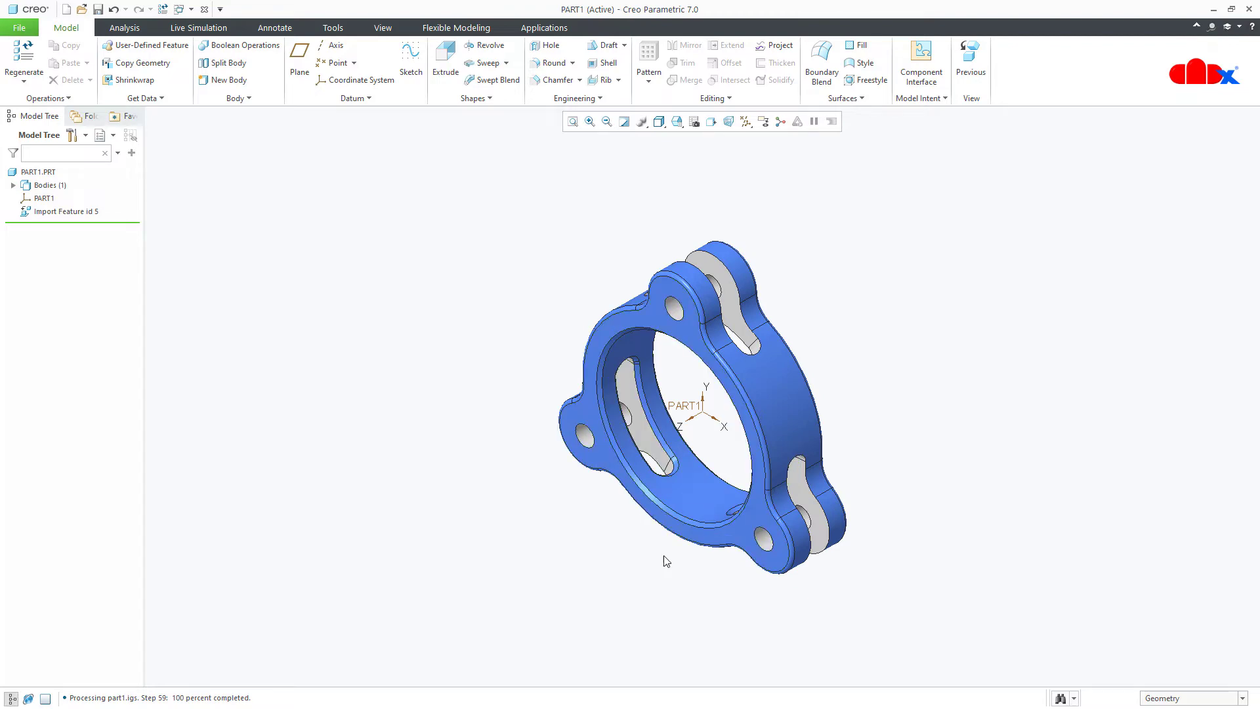
mouse_move(668, 575)
middle_mouse_down()
mouse_move(698, 490)
mouse_move(641, 461)
mouse_move(671, 517)
mouse_move(759, 554)
mouse_move(769, 444)
middle_mouse_up()
scroll(765, 447, "down", 3)
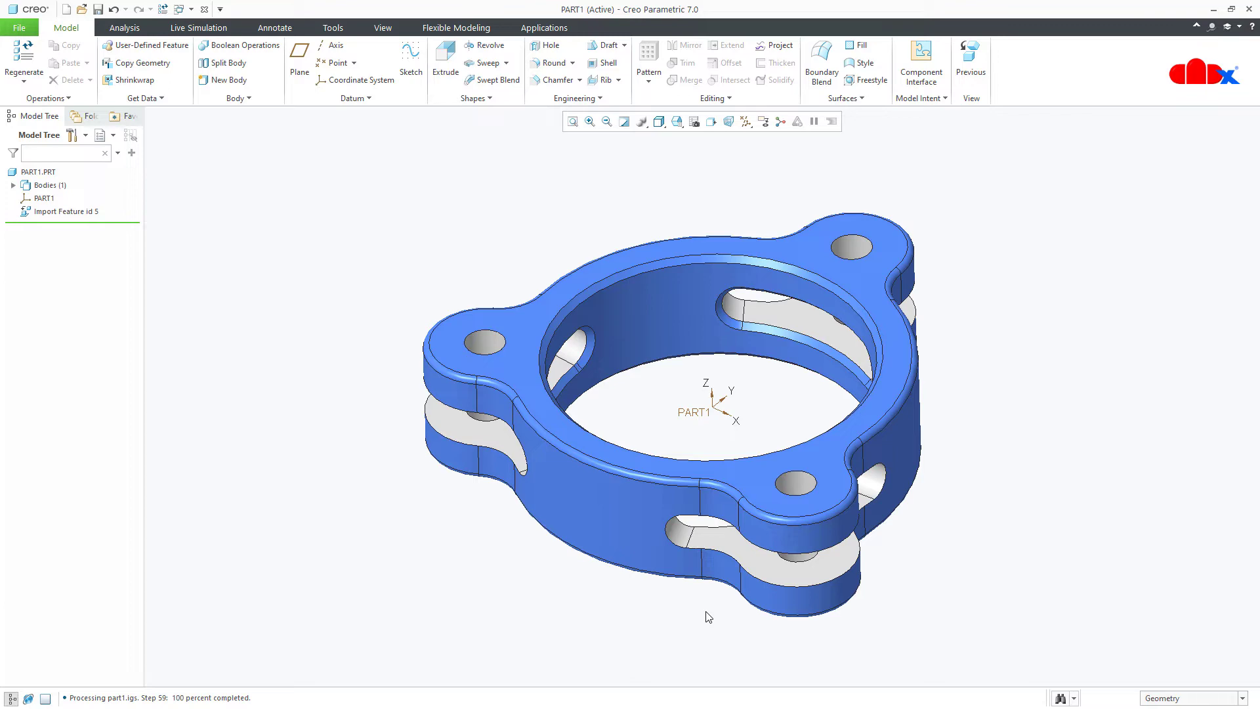
key("ctrl+d")
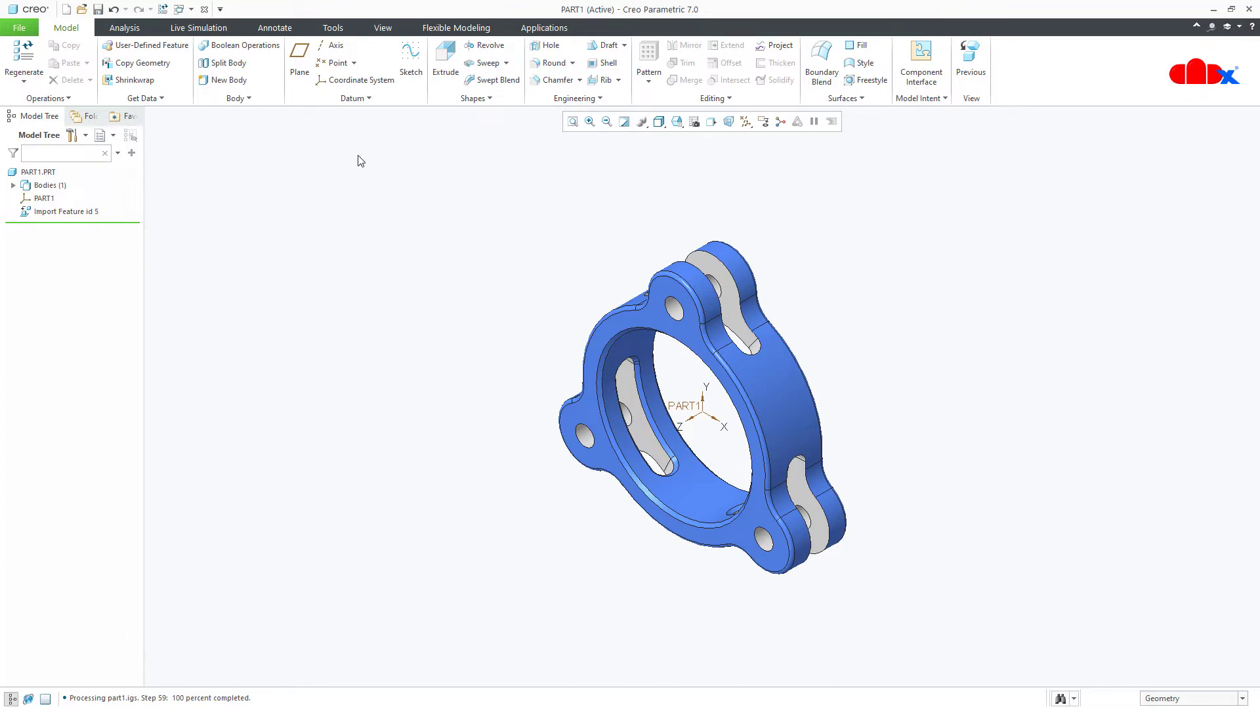
Step: Create coordinate system CS0 referenced to PART1, rotated 90° about X
left_click(358, 79)
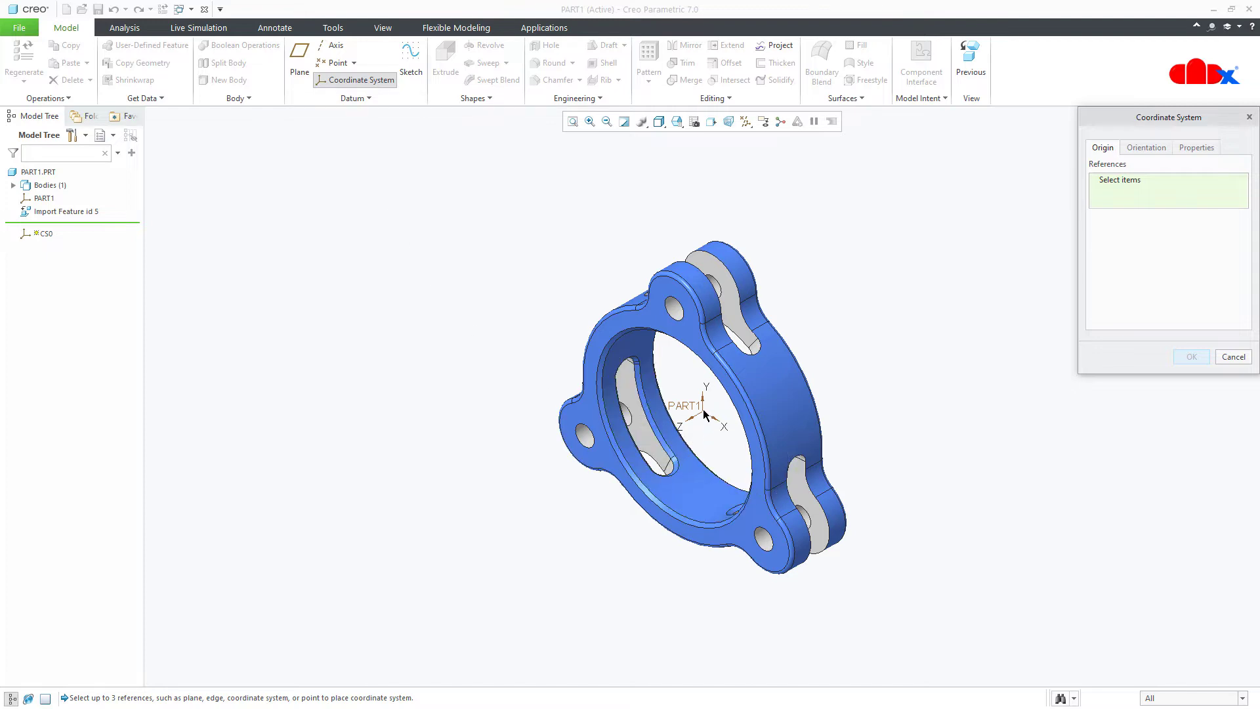
left_click(700, 410)
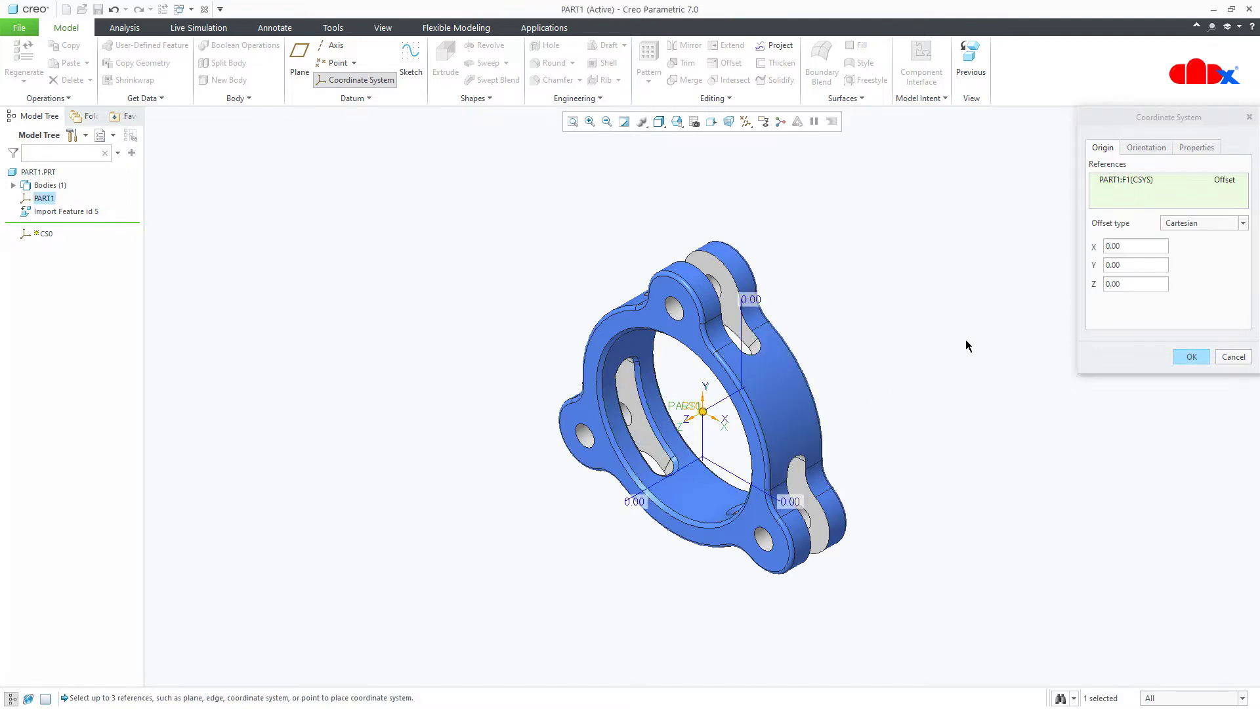
left_click(1136, 149)
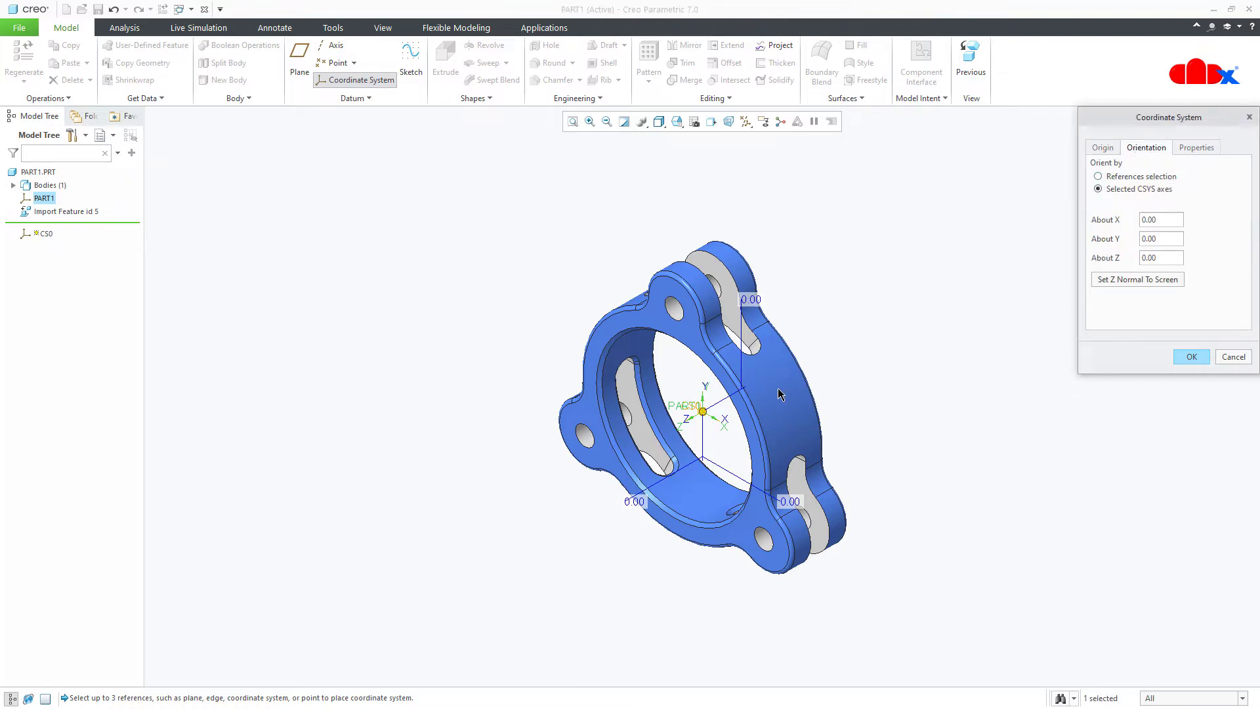
scroll(699, 427, "up", 5)
mouse_move(700, 427)
middle_mouse_down()
mouse_move(720, 359)
mouse_move(669, 453)
mouse_move(630, 442)
mouse_move(627, 492)
mouse_move(679, 488)
middle_mouse_up()
scroll(720, 359, "down", 5)
scroll(679, 488, "up", 5)
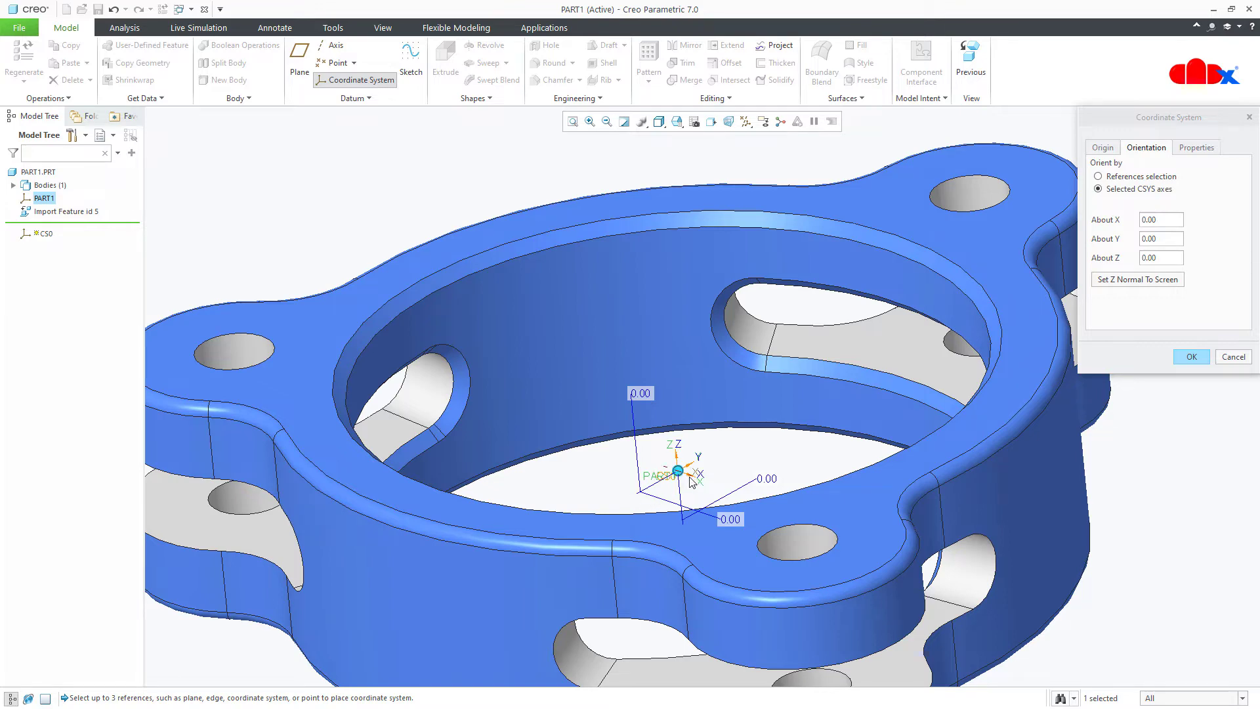
left_click(1160, 221)
type("90")
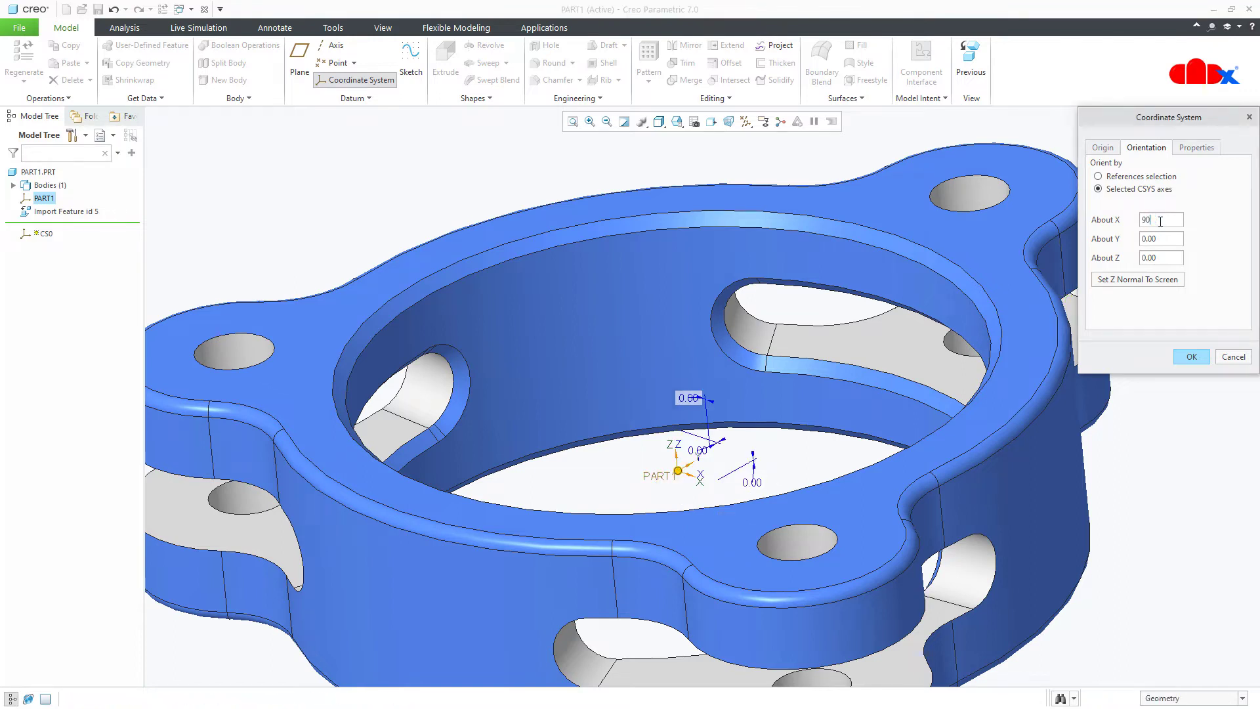
key("Return")
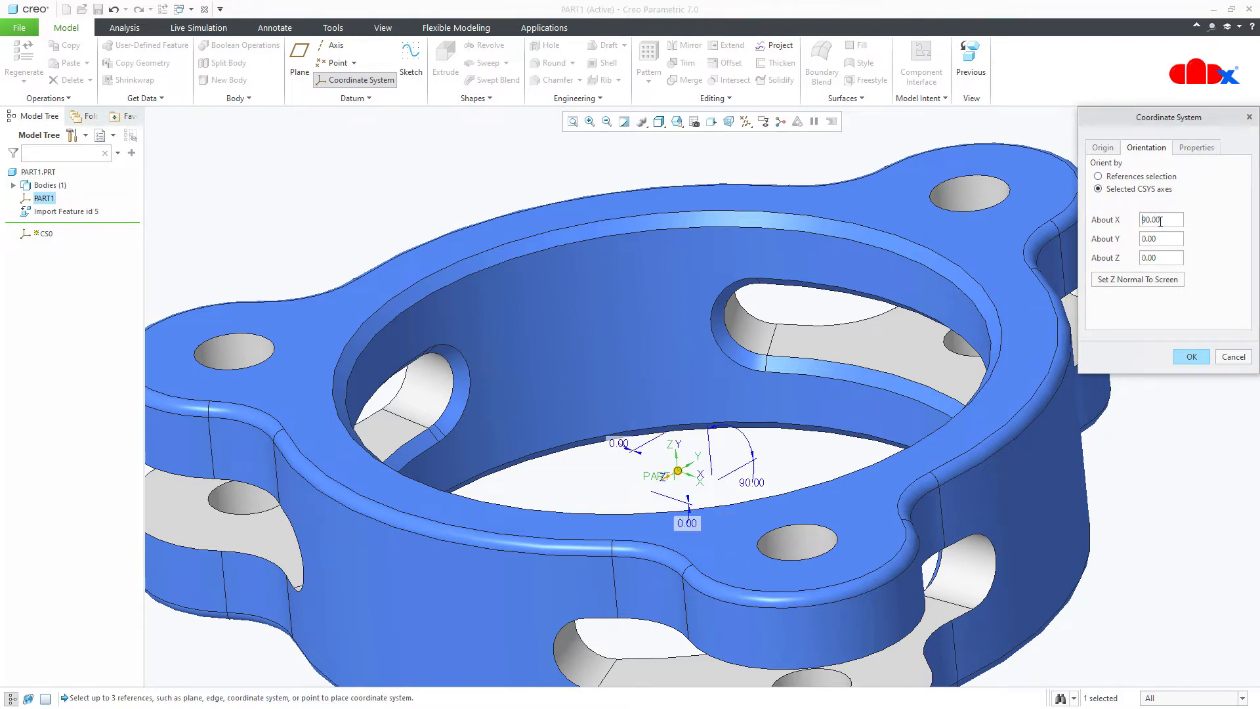
left_click(1192, 356)
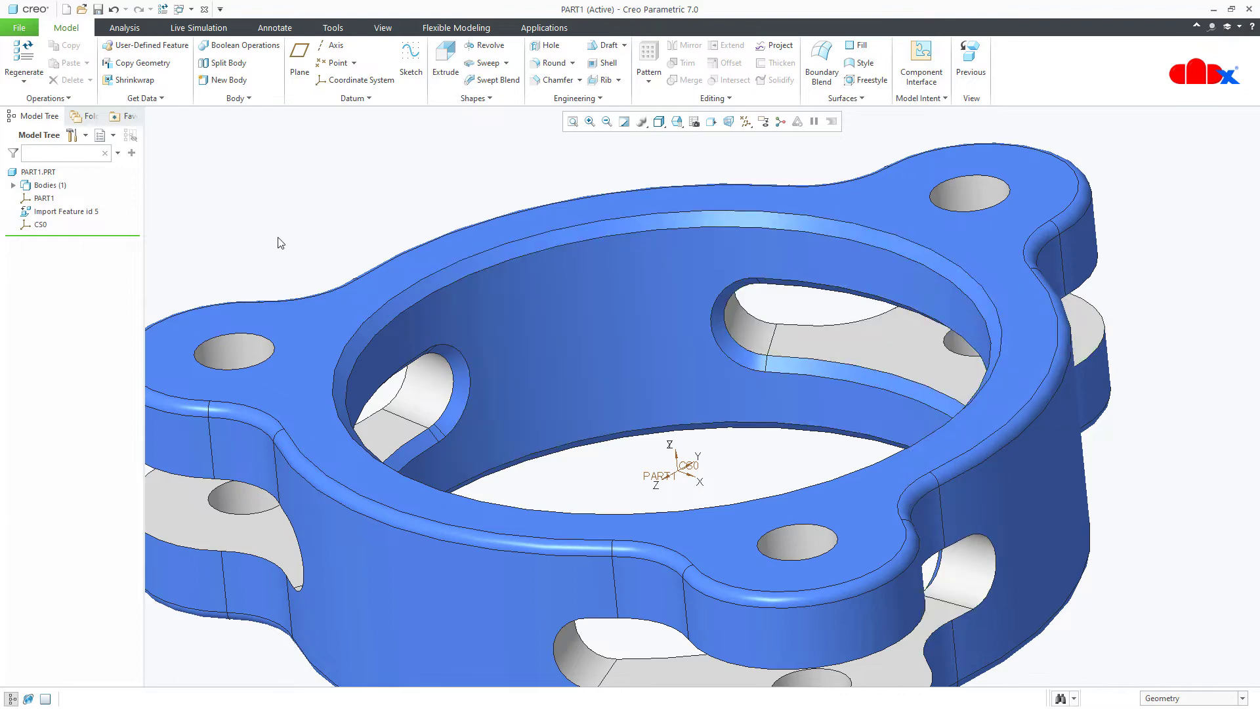
Step: Hide the PART1 coordinate system, orbit the flange, and open Measure Summary with M
left_click(50, 199)
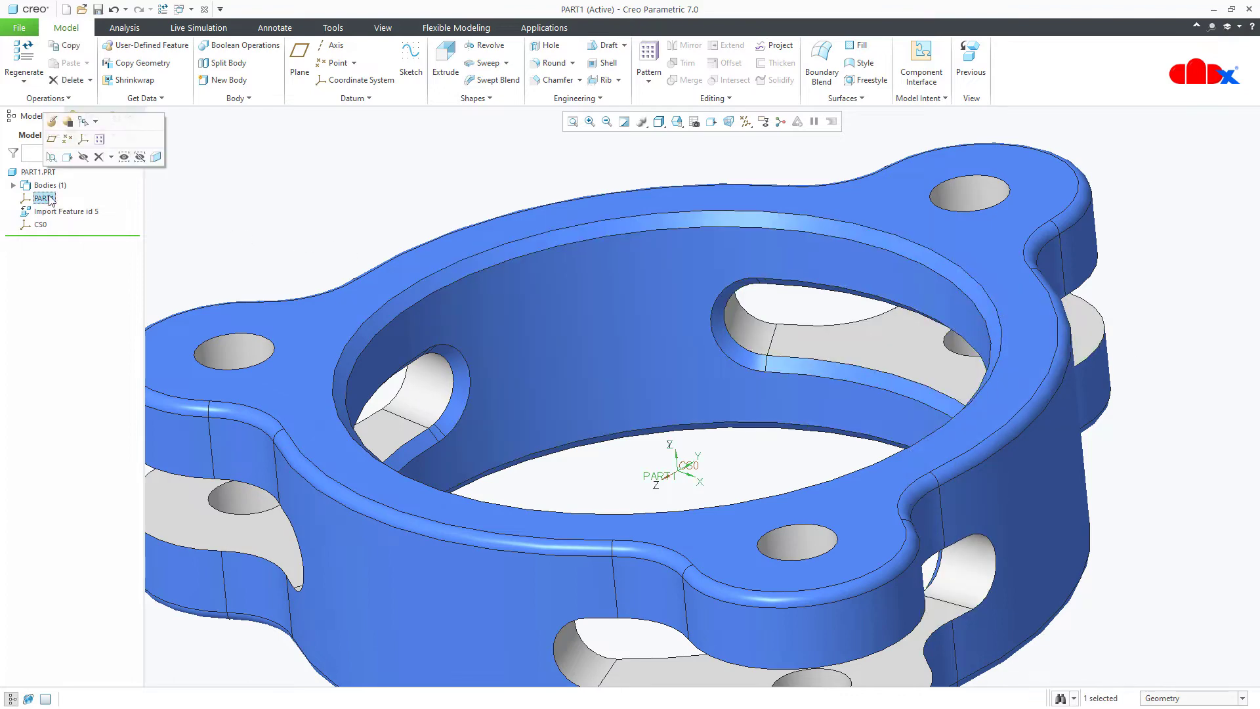
left_click(83, 157)
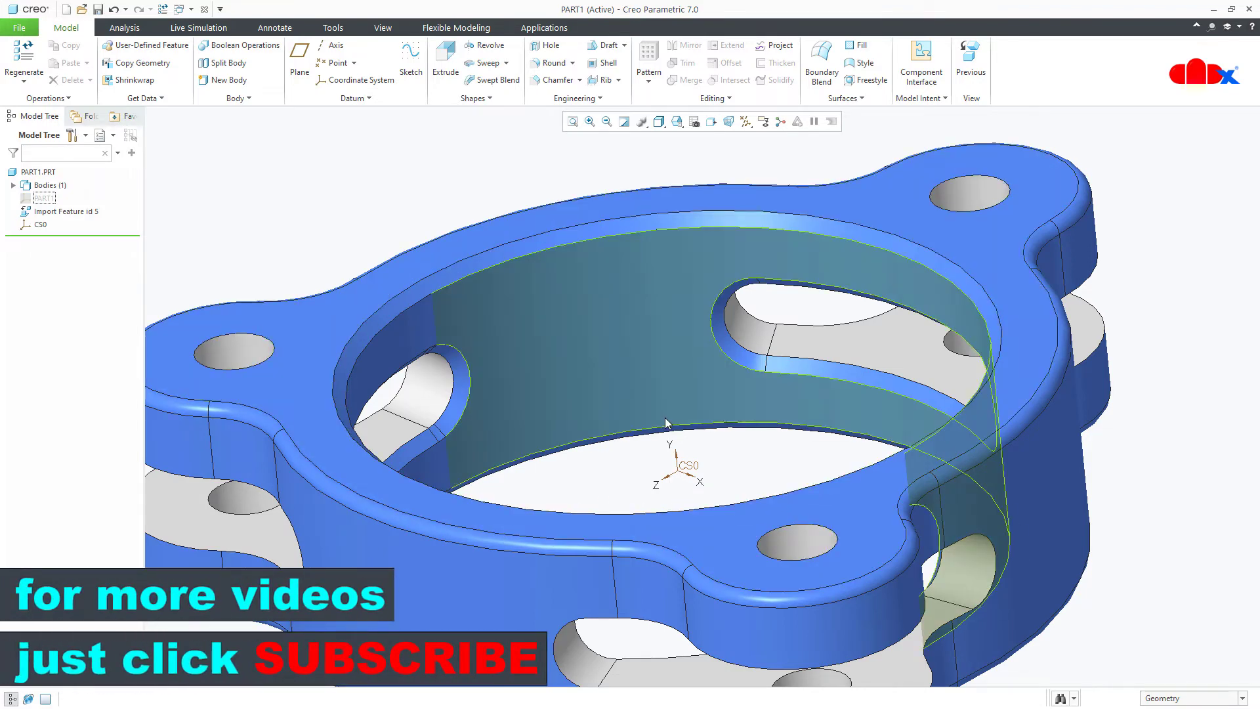
middle_click_drag(664, 418, 717, 422)
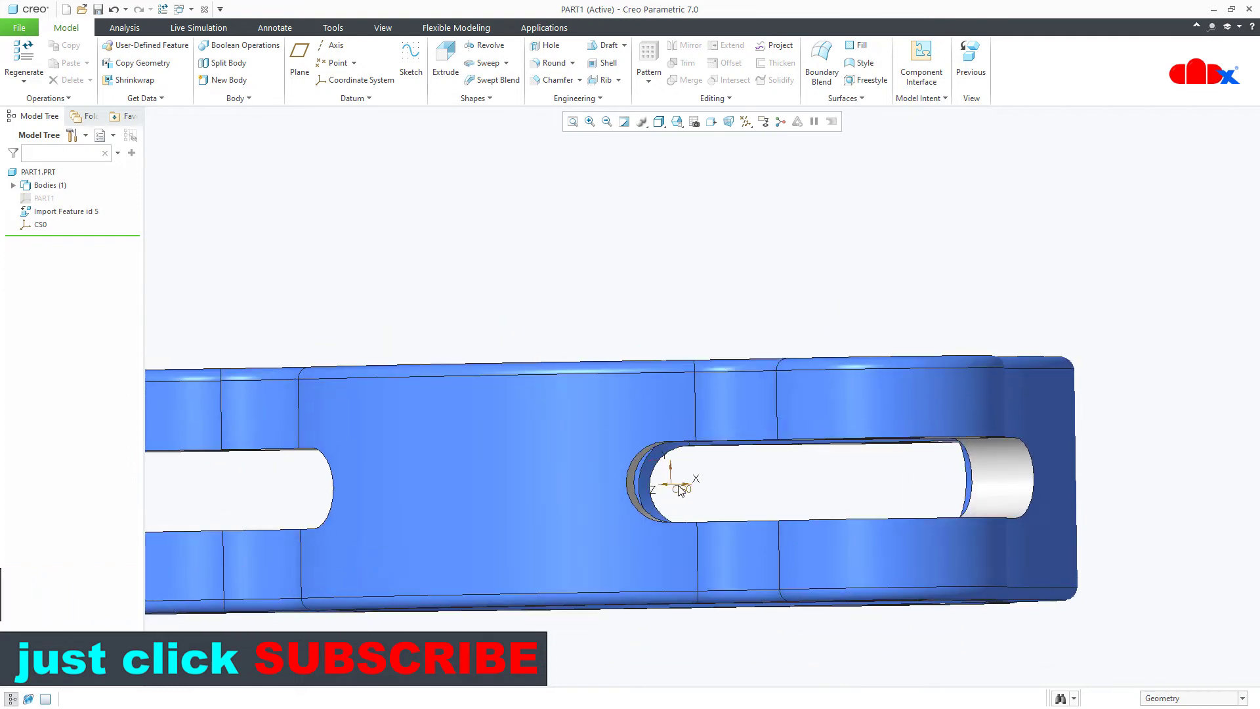
middle_click_drag(680, 491, 742, 461)
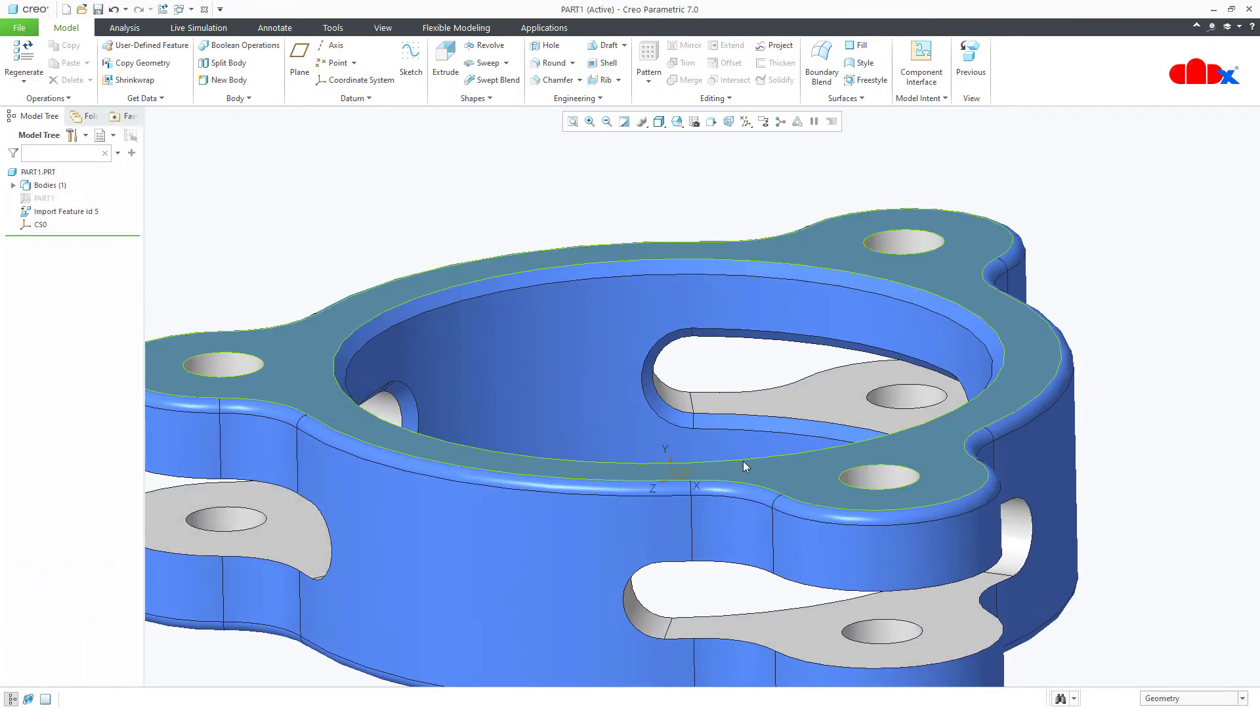
key("m")
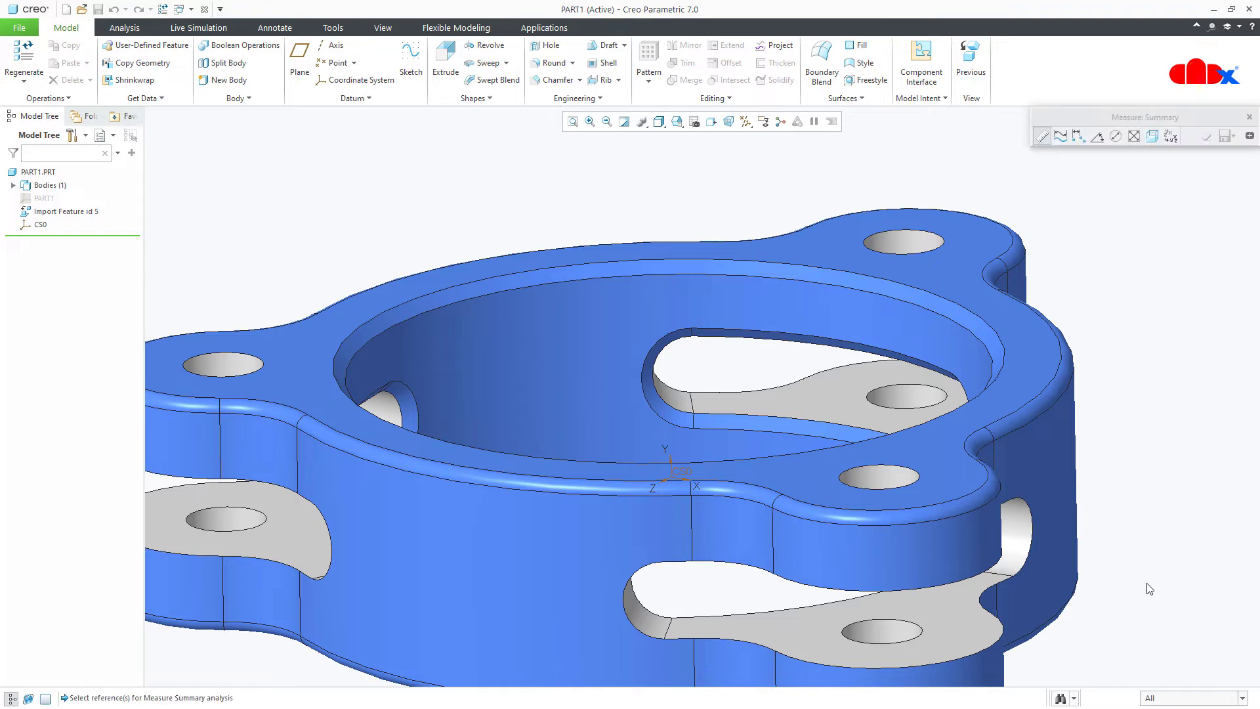
Step: Measure the top flange face against CS0: 1.5 in apart, 90° X and Z angles
left_click(806, 482)
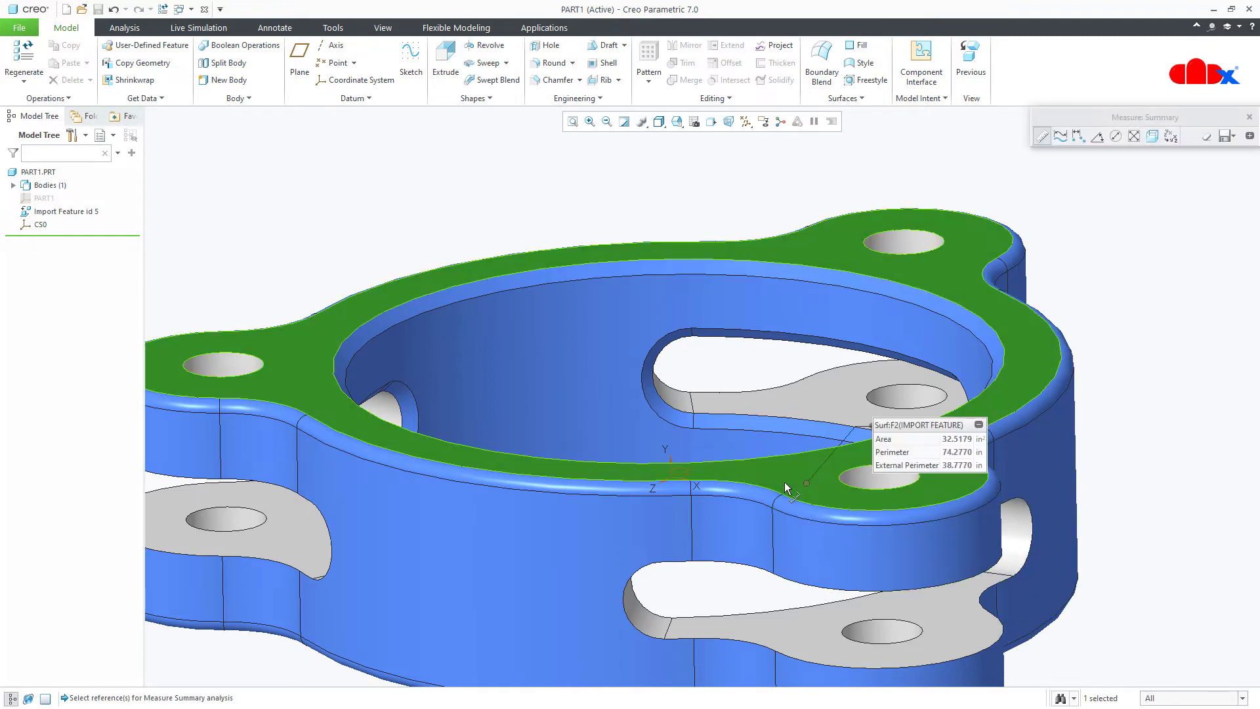
left_click(685, 471, "ctrl")
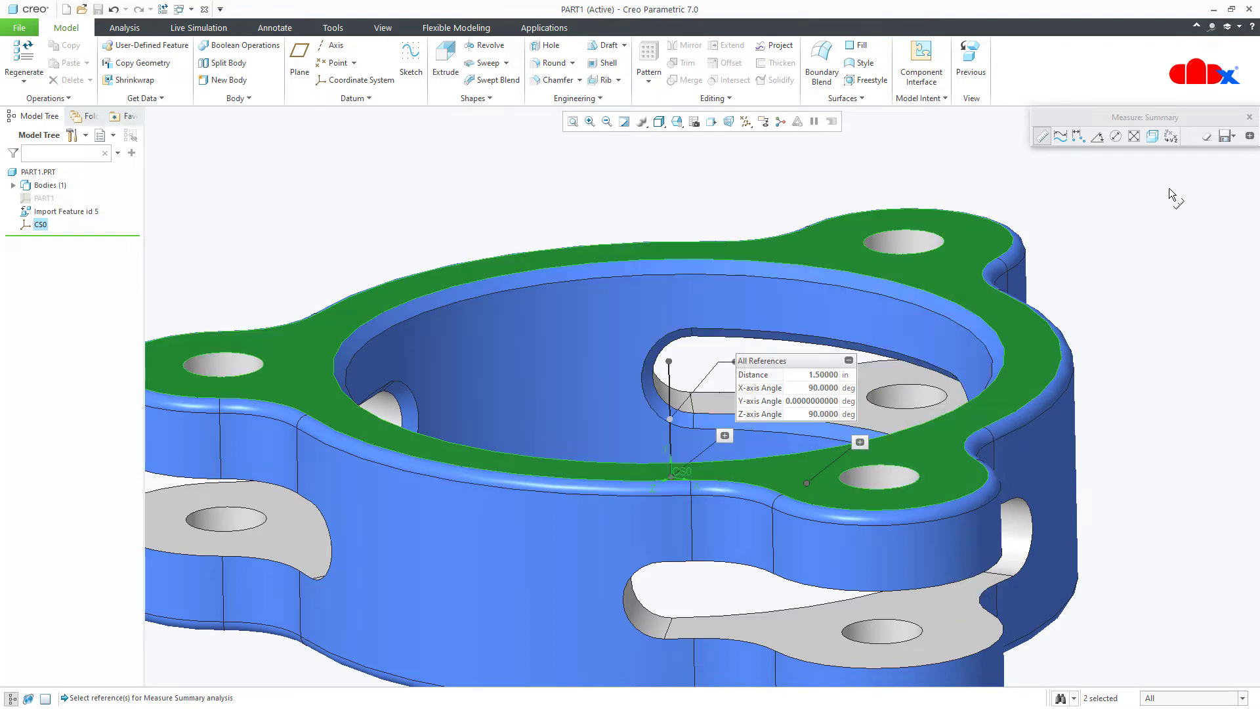
left_click(1249, 117)
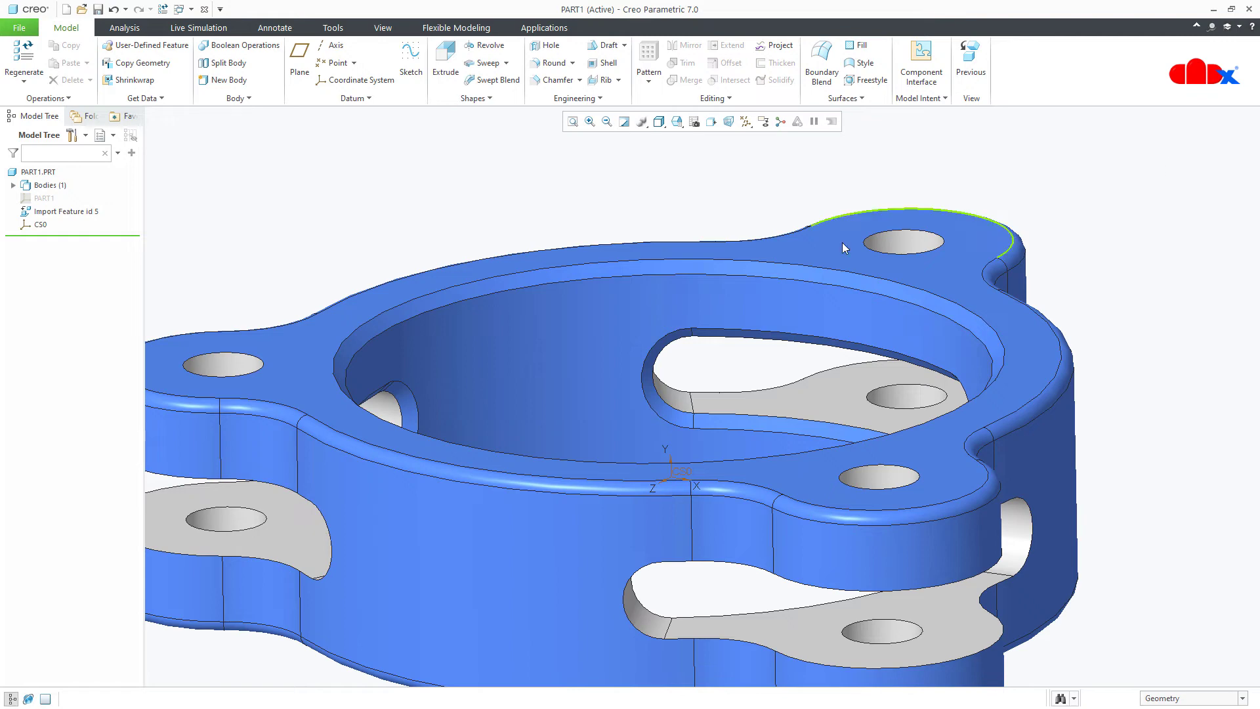
Step: Redefine CS0 with a Z offset of 1.5, then restore the standard orientation
left_click(41, 227)
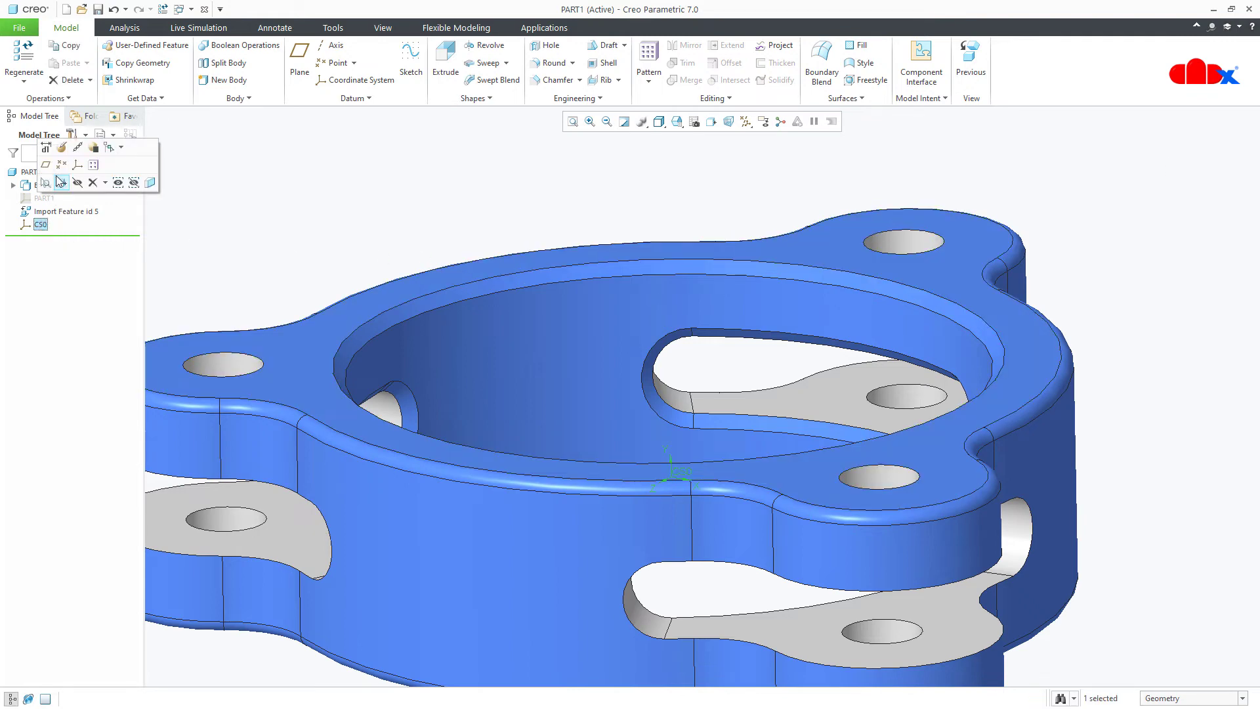
left_click(64, 156)
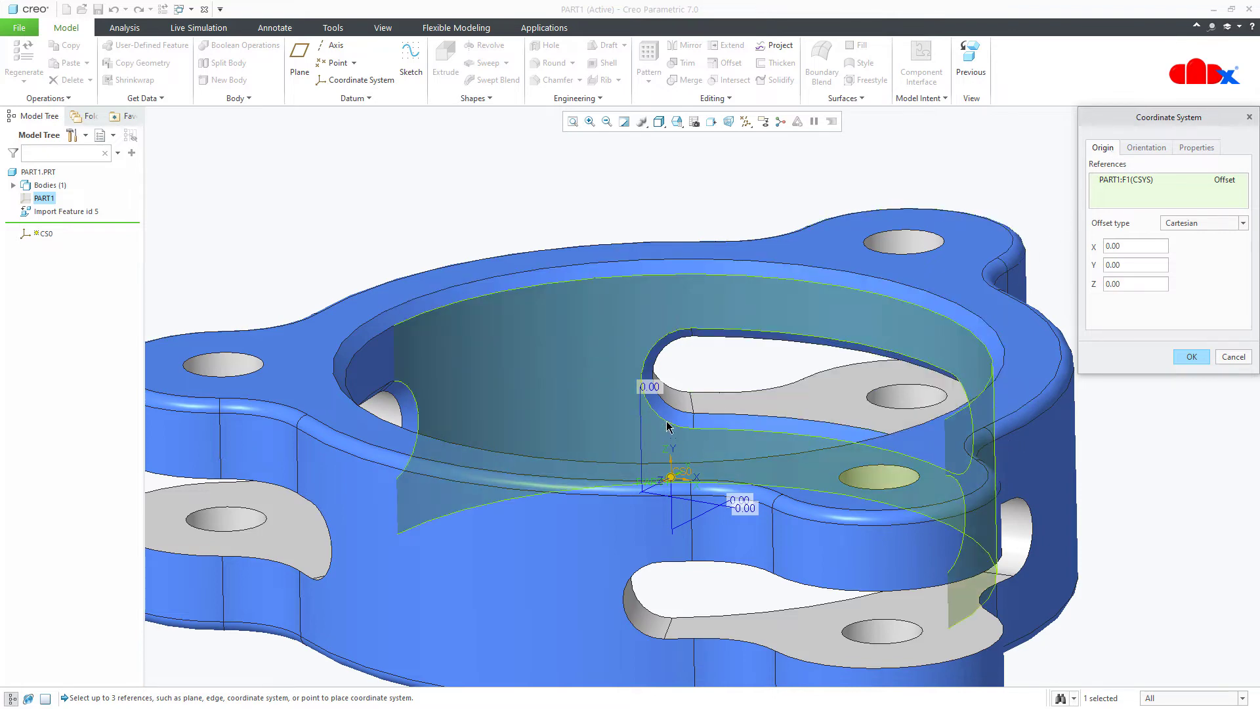
double_click(1144, 287)
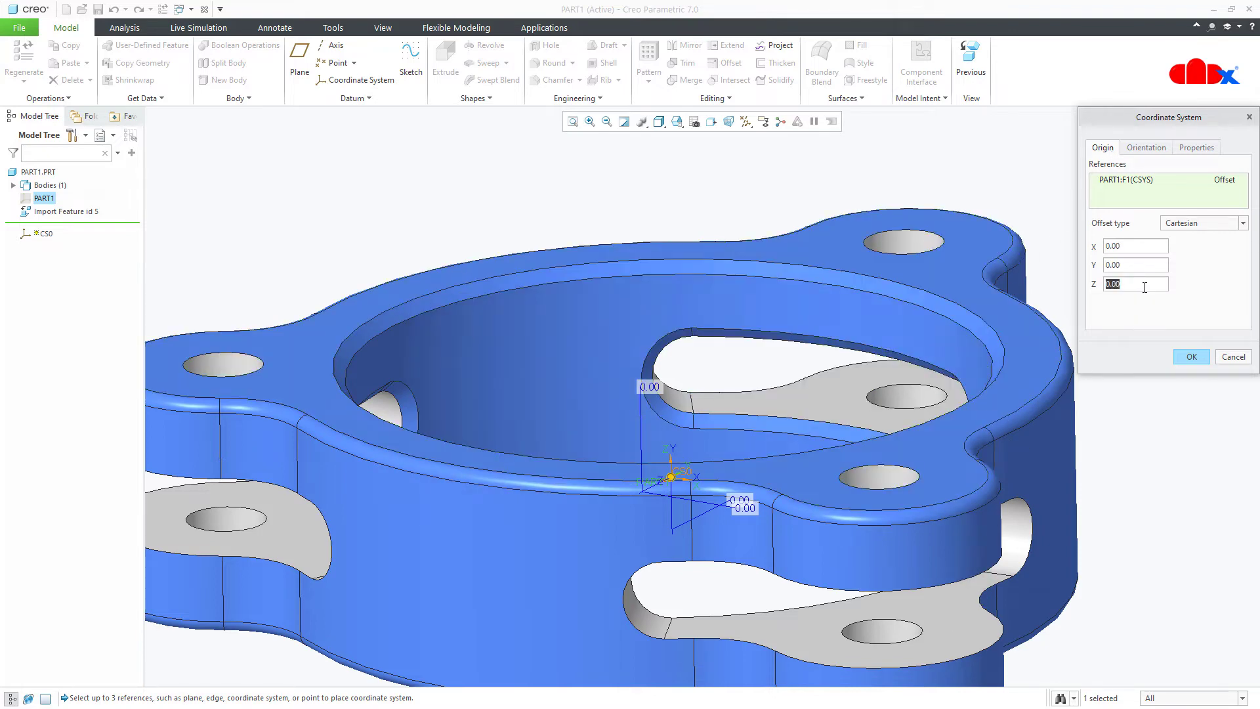
type("1.5")
key("Return")
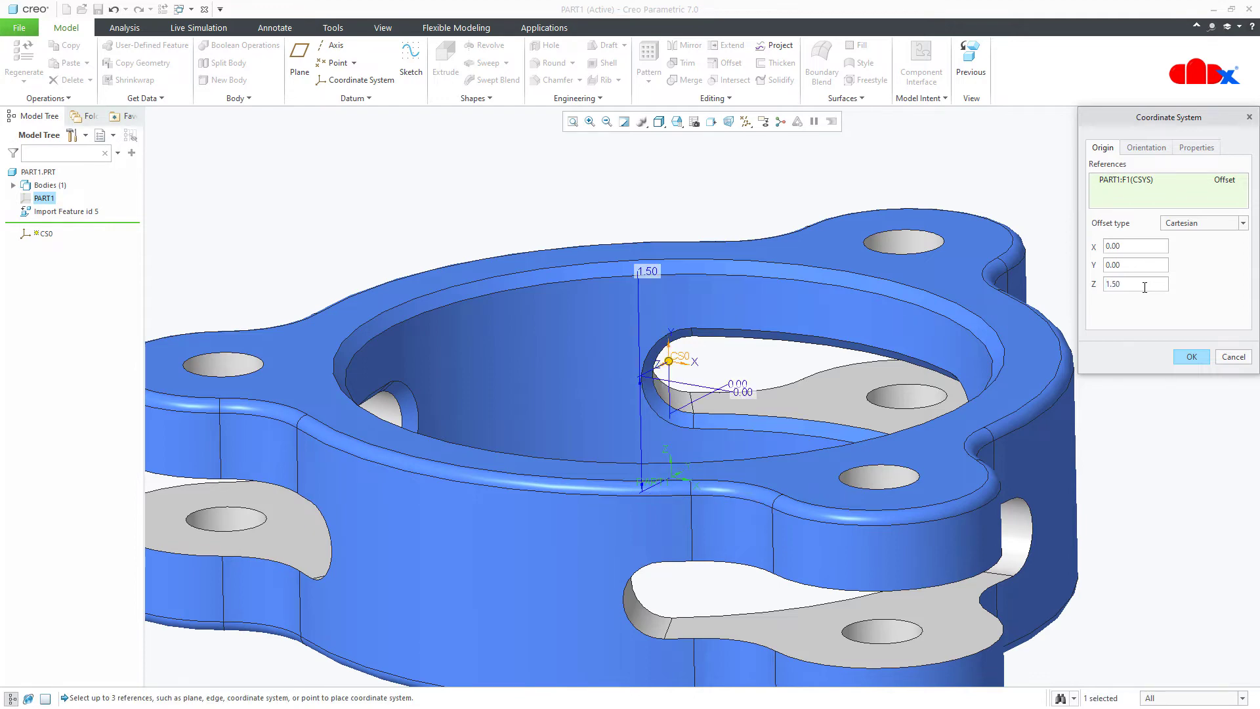
mouse_move(1002, 556)
middle_mouse_down()
mouse_move(999, 533)
mouse_move(1001, 550)
middle_mouse_up()
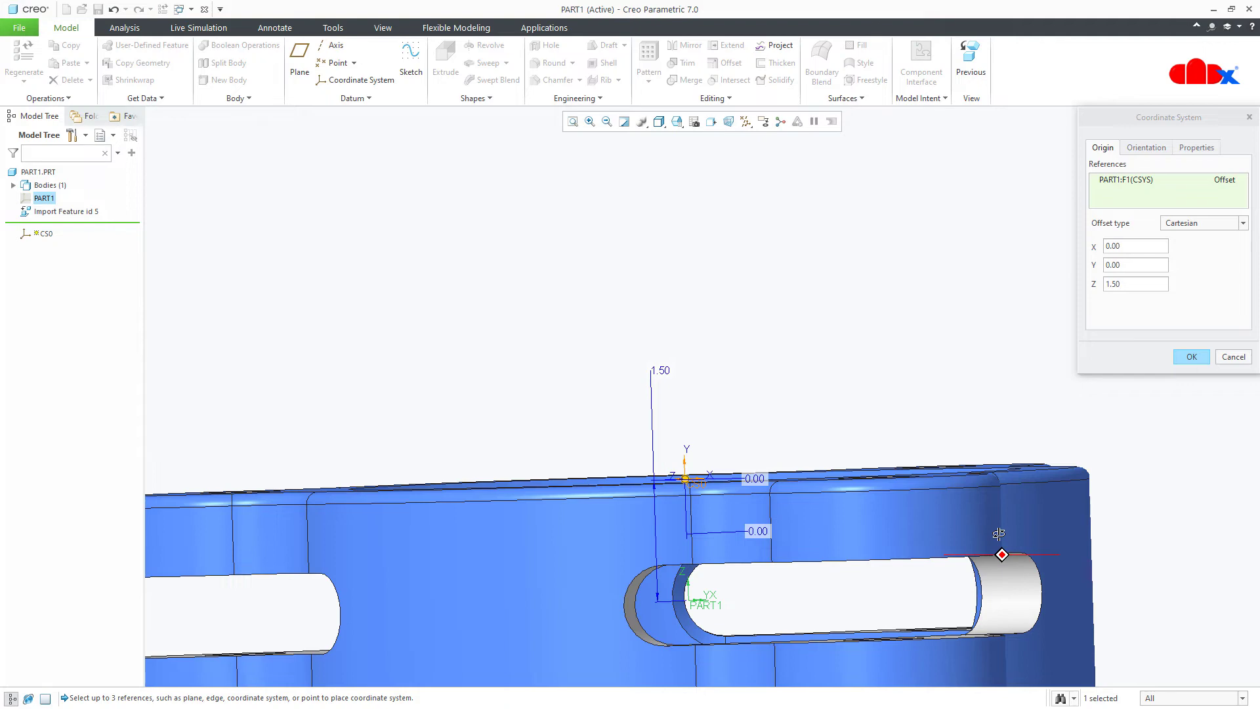
left_click(1194, 357)
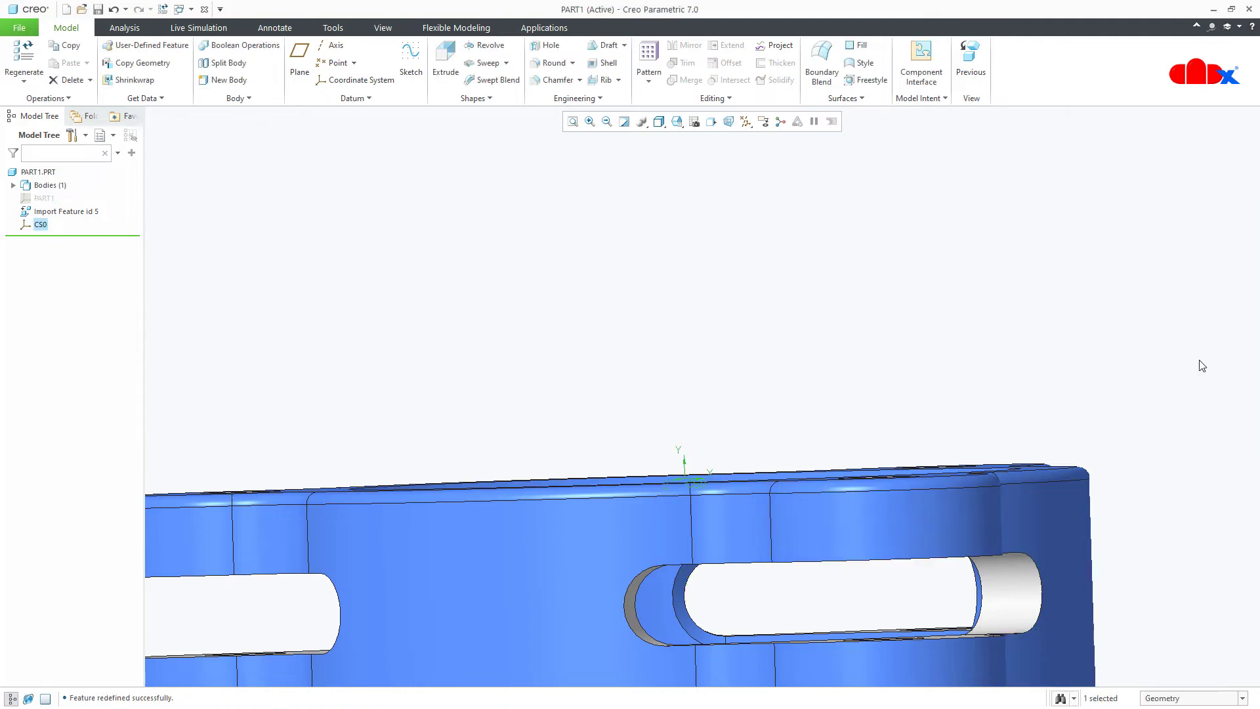
key("ctrl+d")
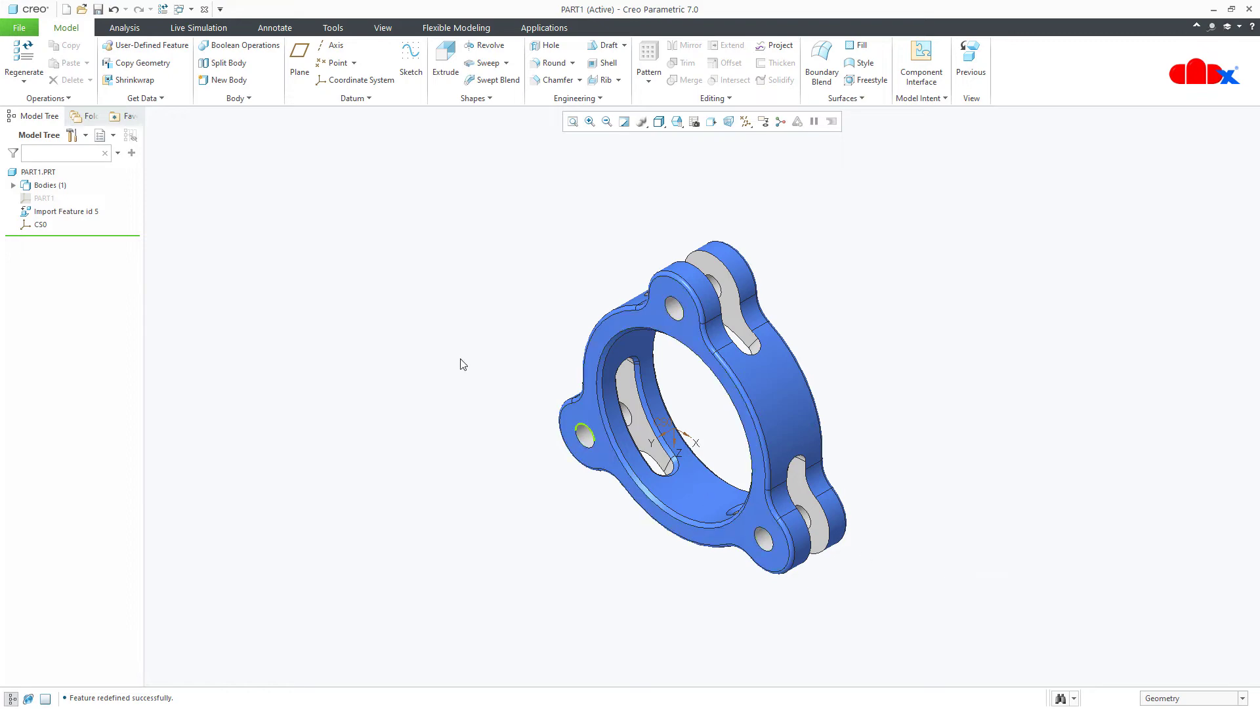
Step: Save a copy of the part as STEP file part1.stp, referenced to CS0
left_click(19, 27)
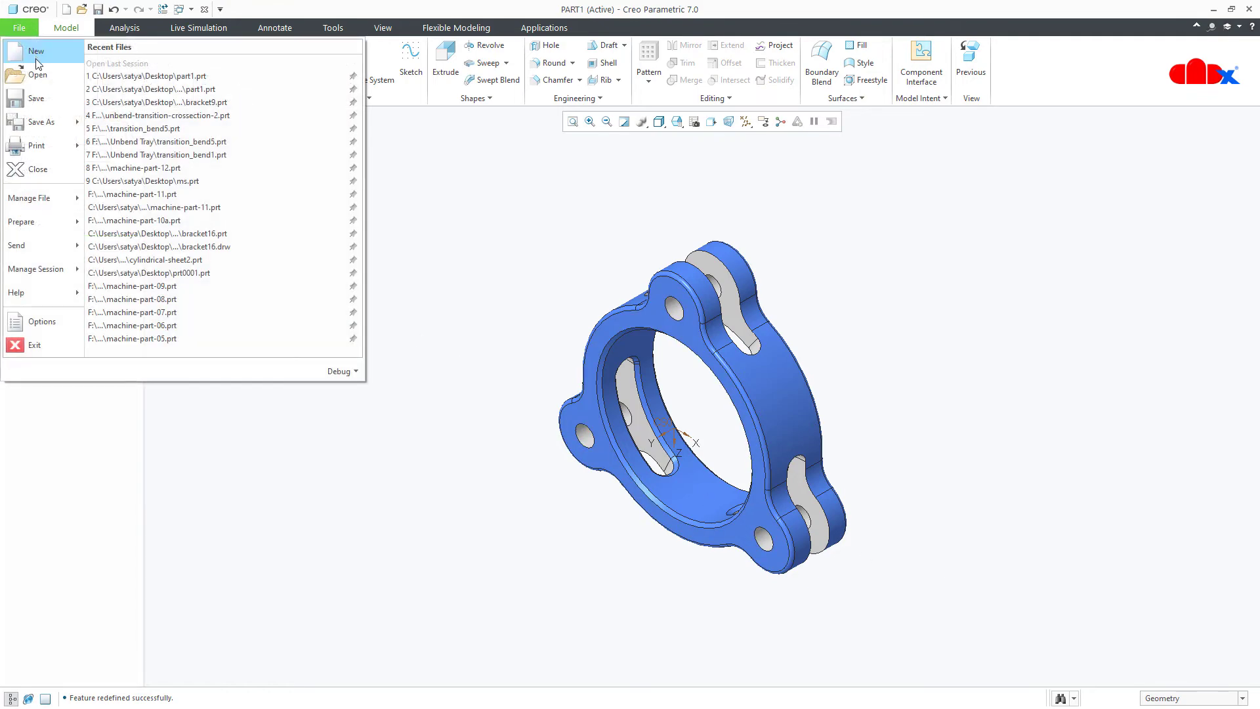
mouse_move(50, 125)
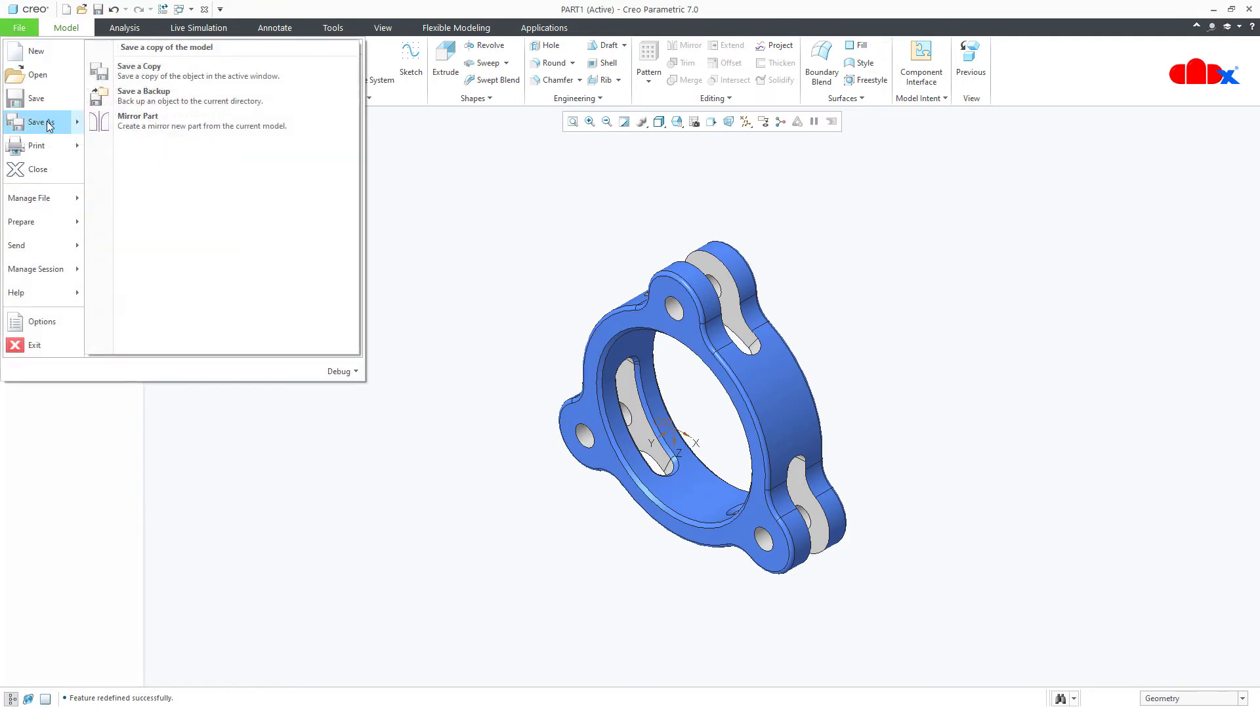
left_click(140, 80)
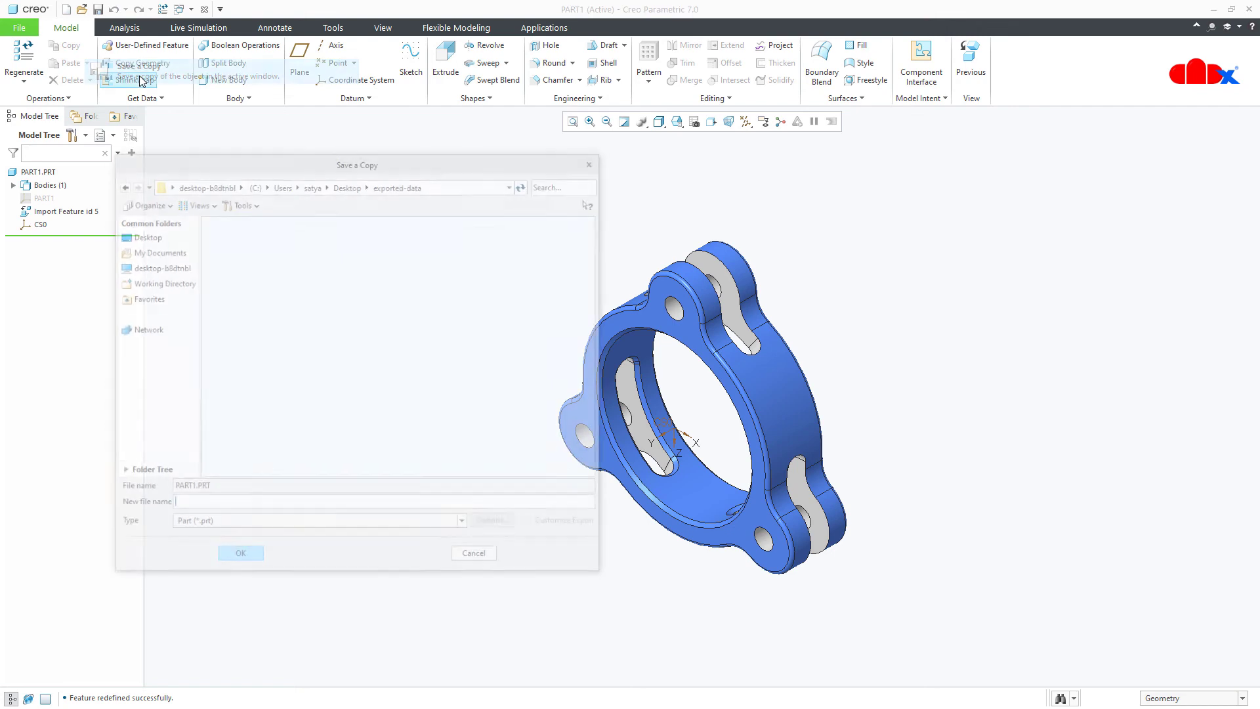
left_click(204, 525)
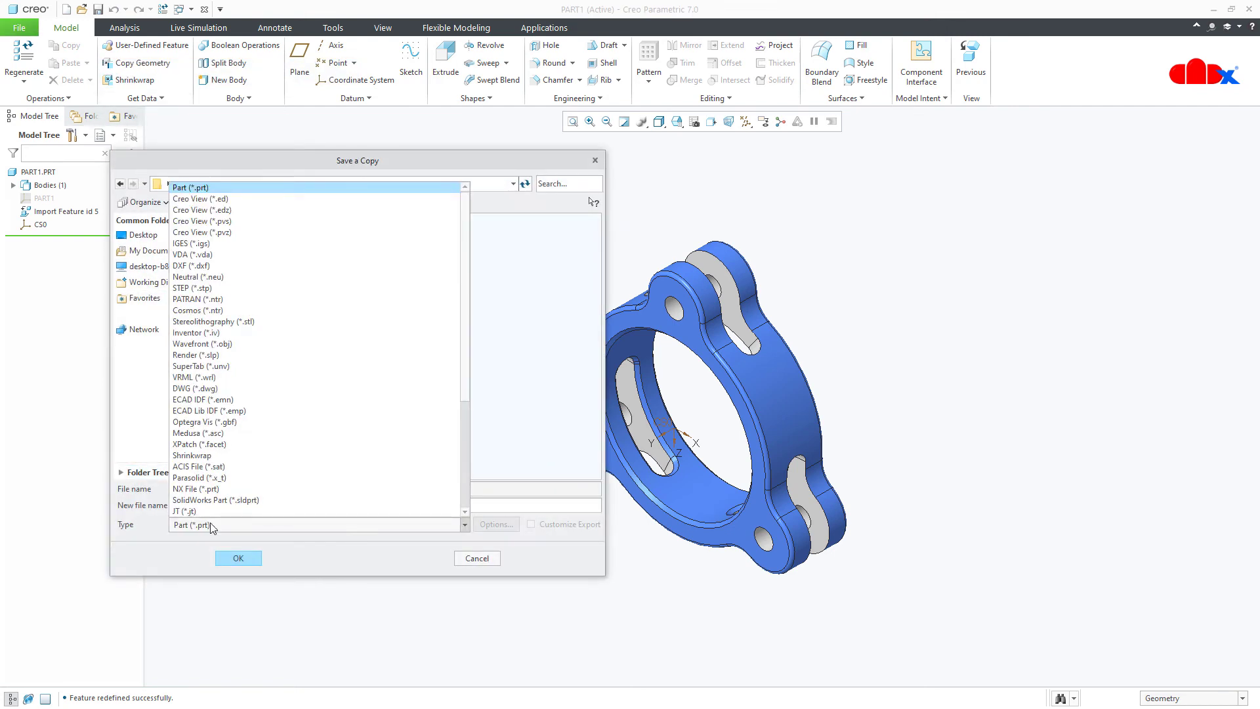
left_click(246, 293)
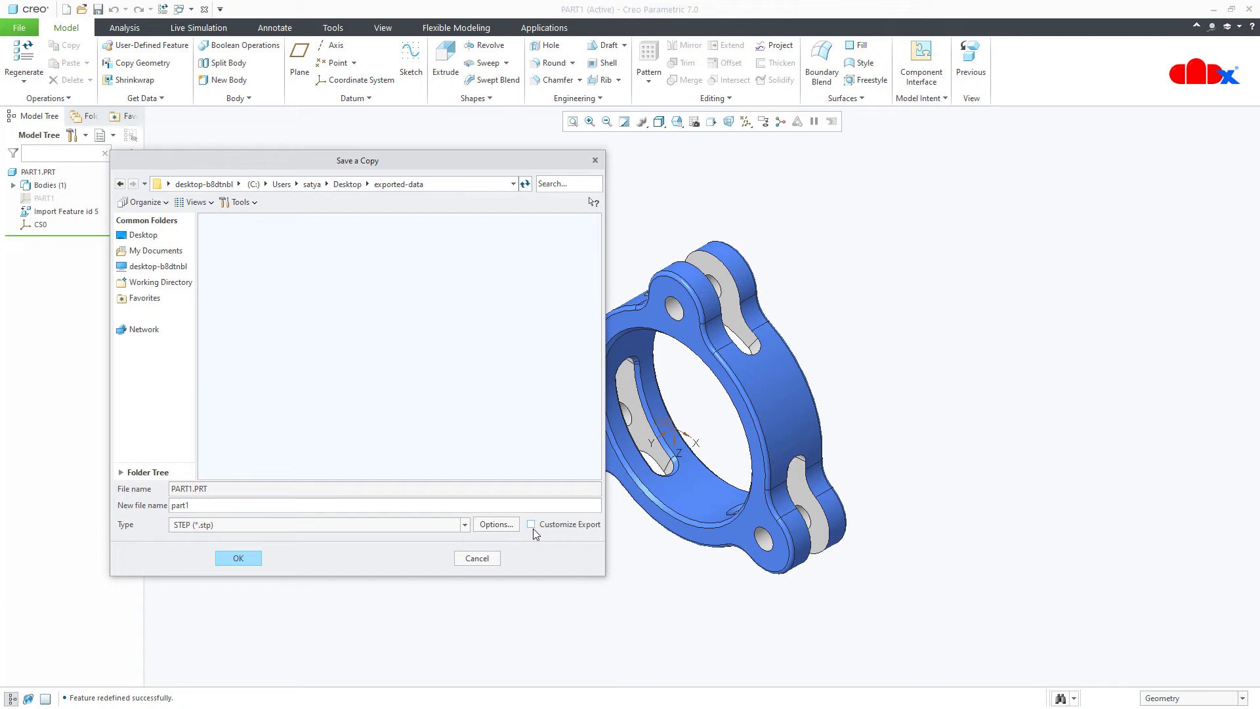
left_click(255, 557)
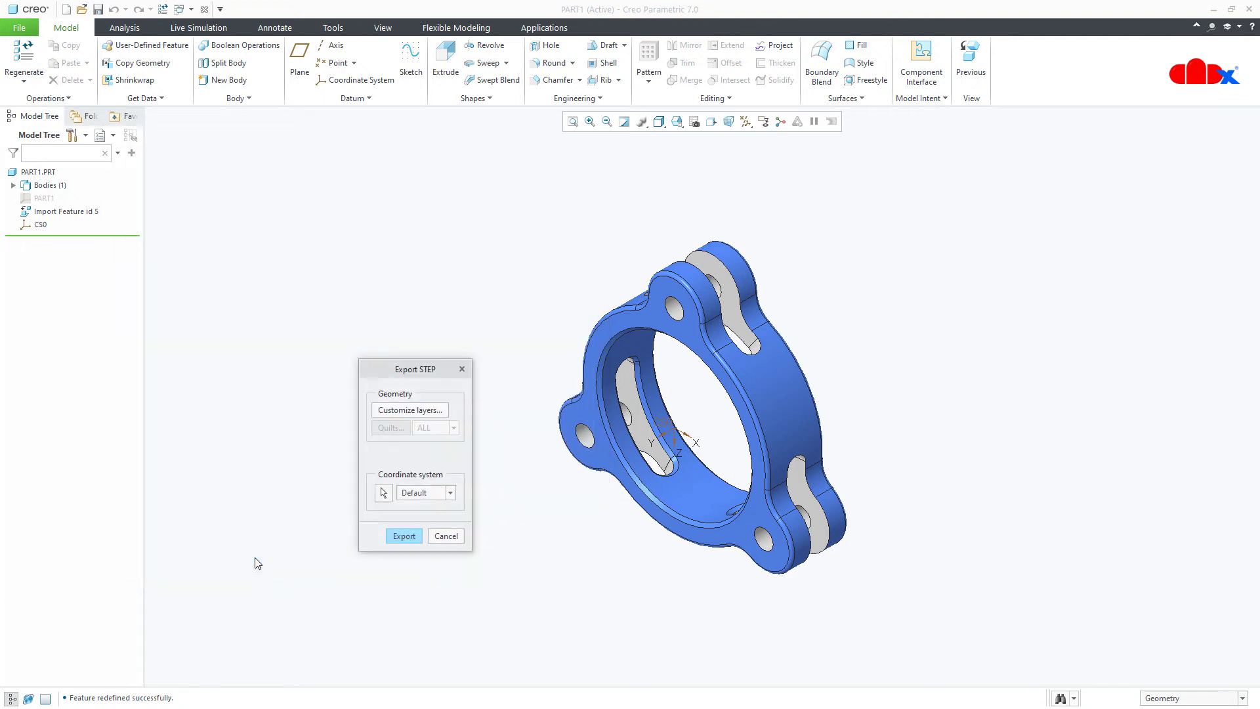
left_click(385, 493)
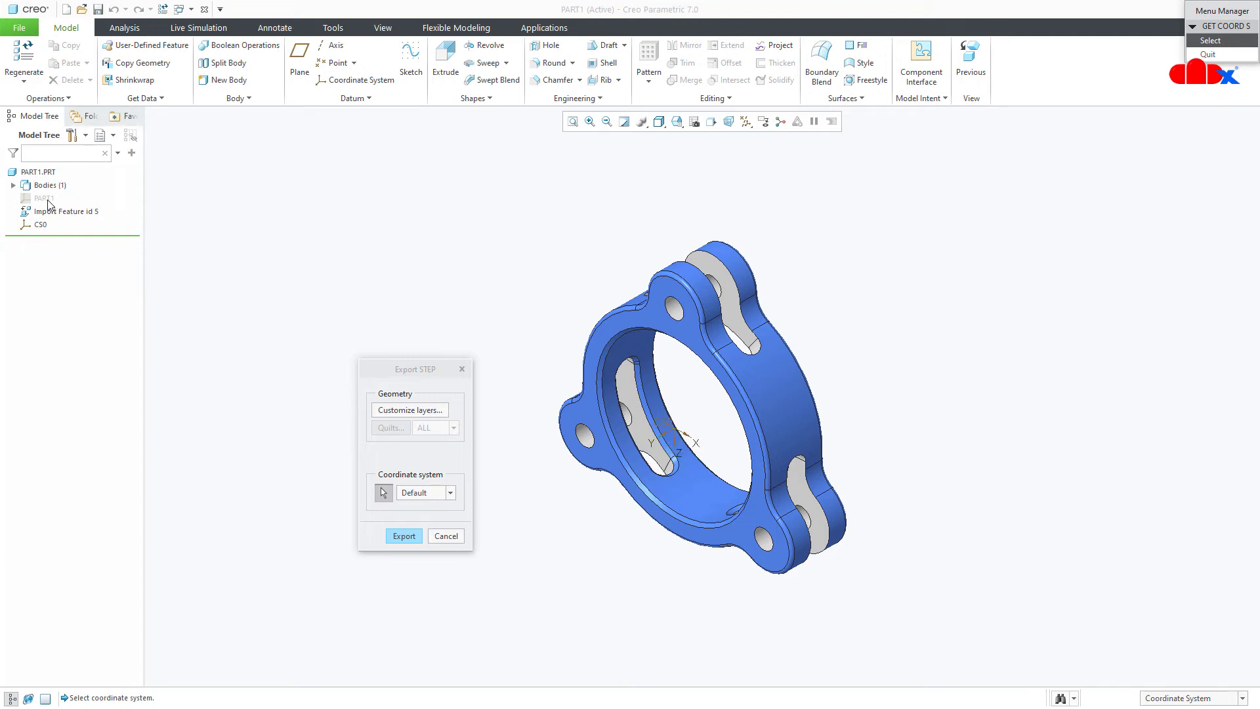
left_click(659, 421)
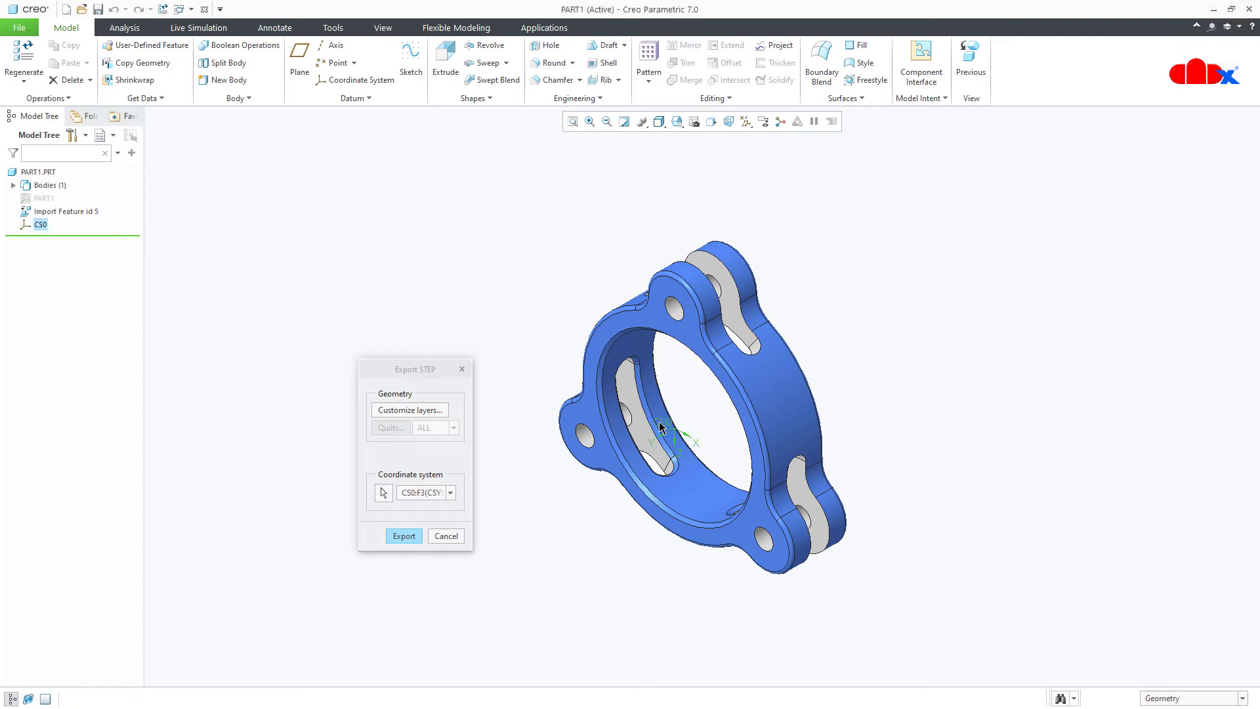
left_click(404, 536)
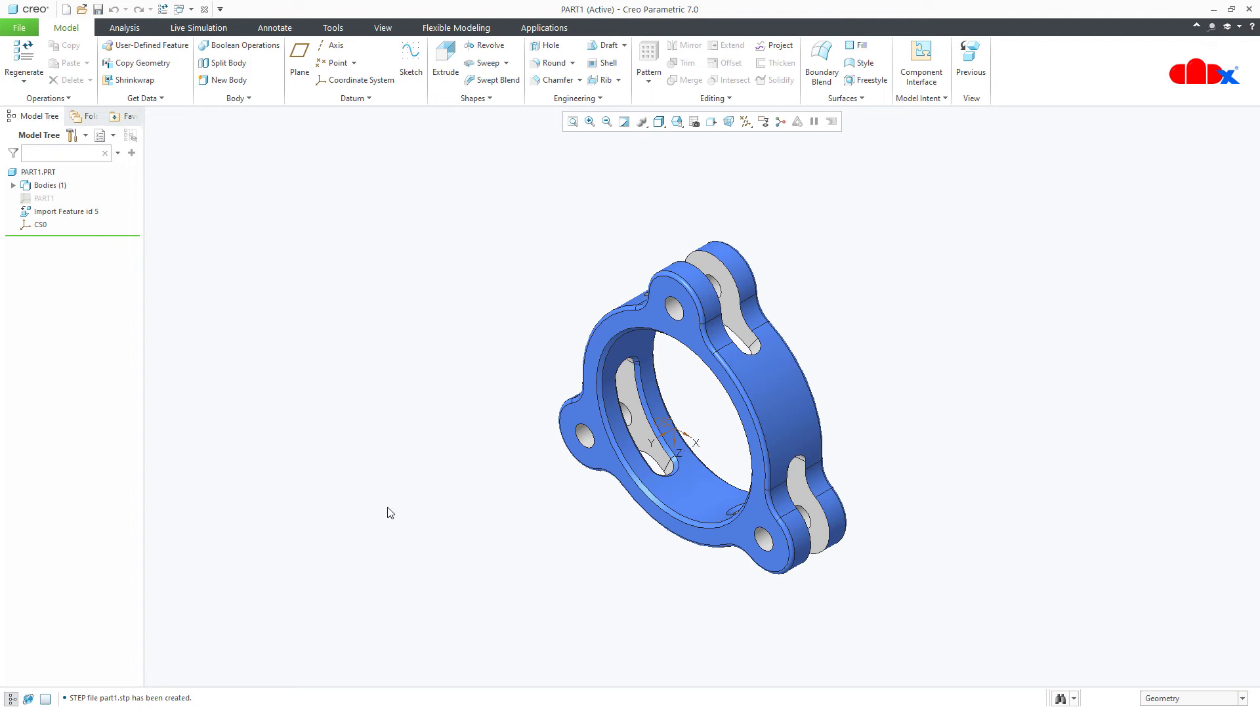
Step: Close the part window and erase undisplayed objects from session
left_click(204, 9)
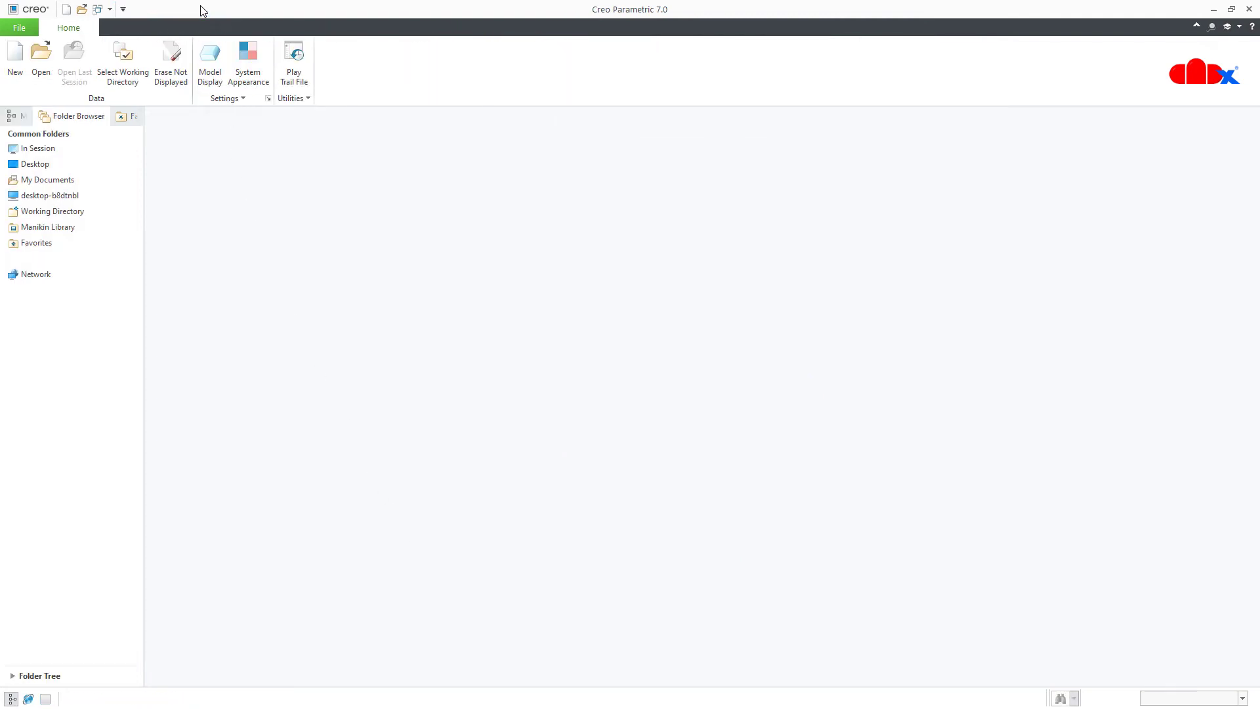
left_click(183, 47)
key("Return")
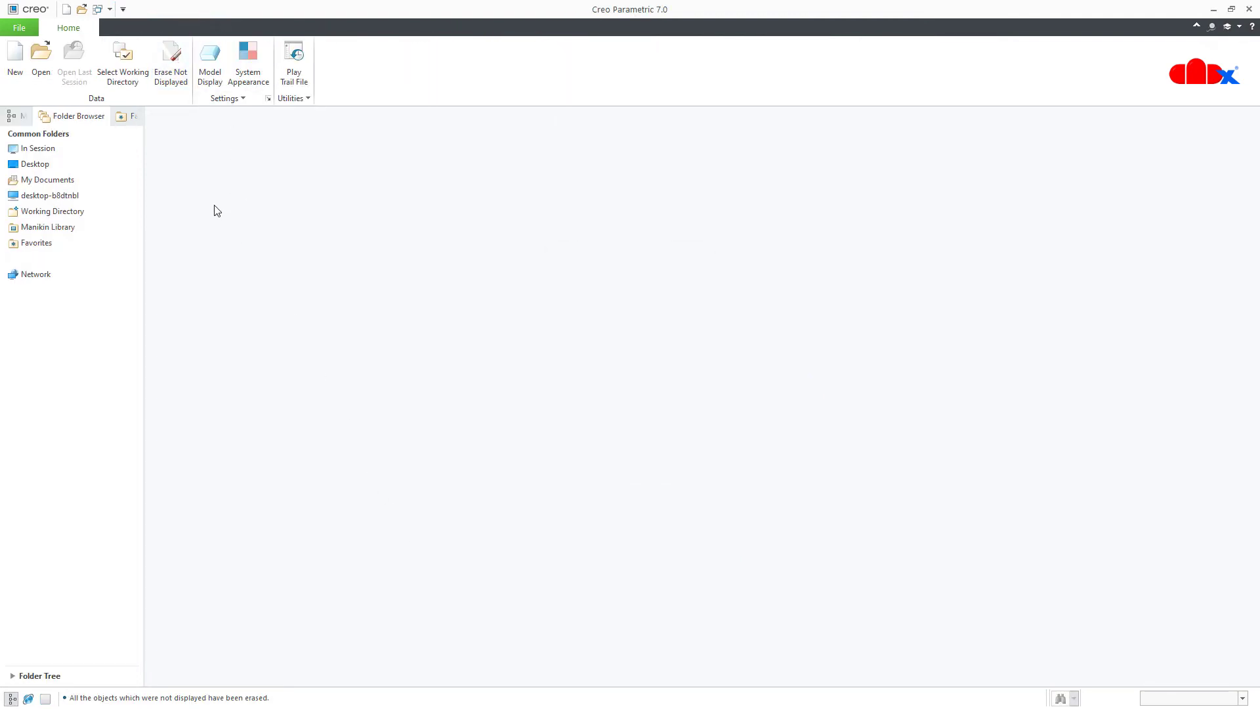
Step: Import part1.stp back as a new part
left_click(42, 64)
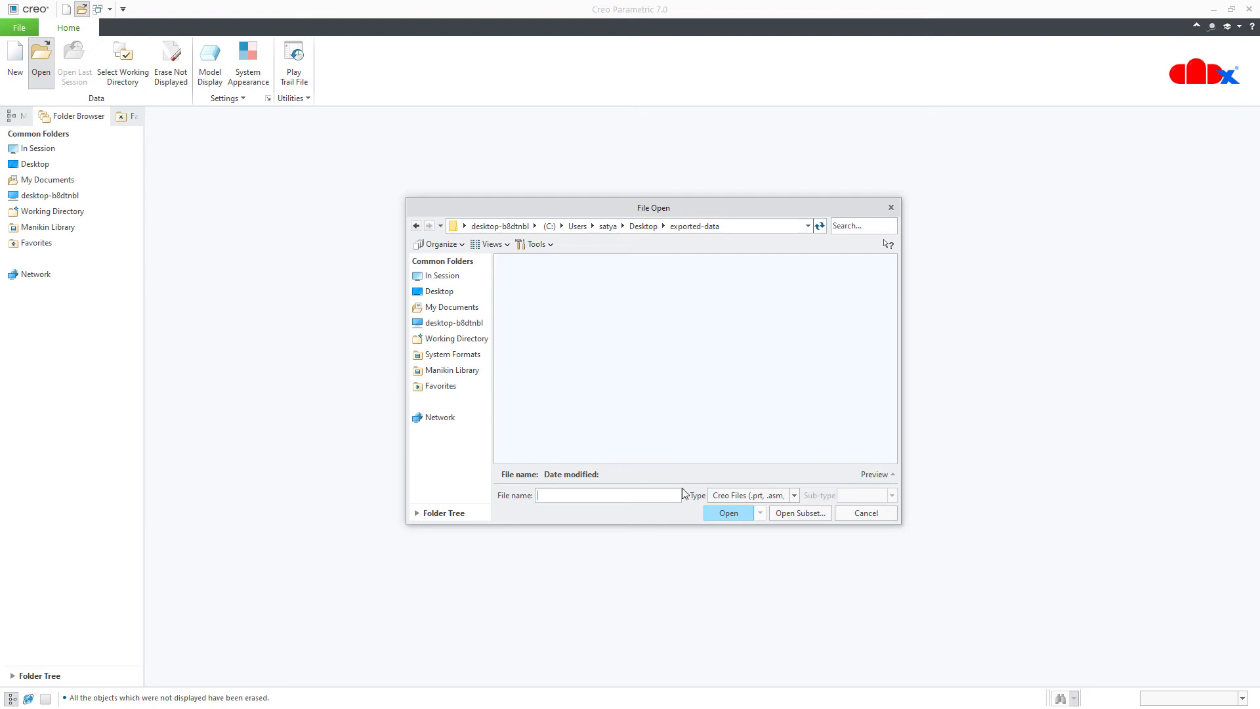
left_click(748, 496)
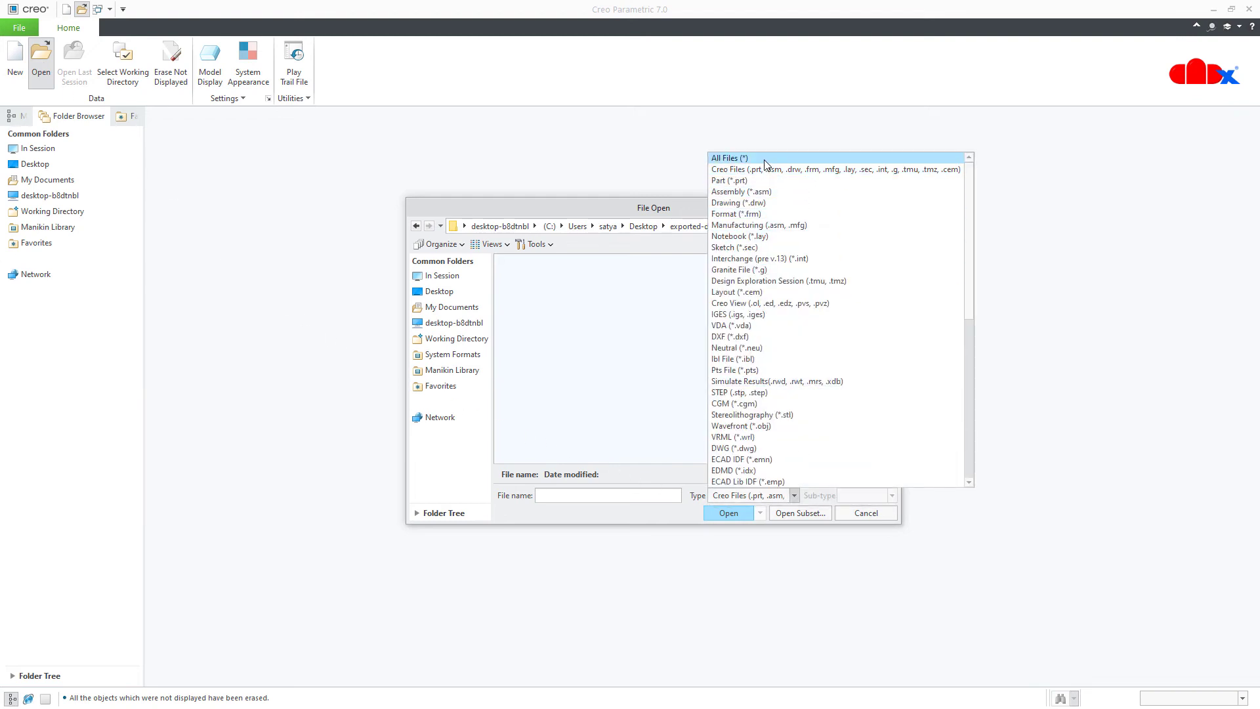
left_click(765, 161)
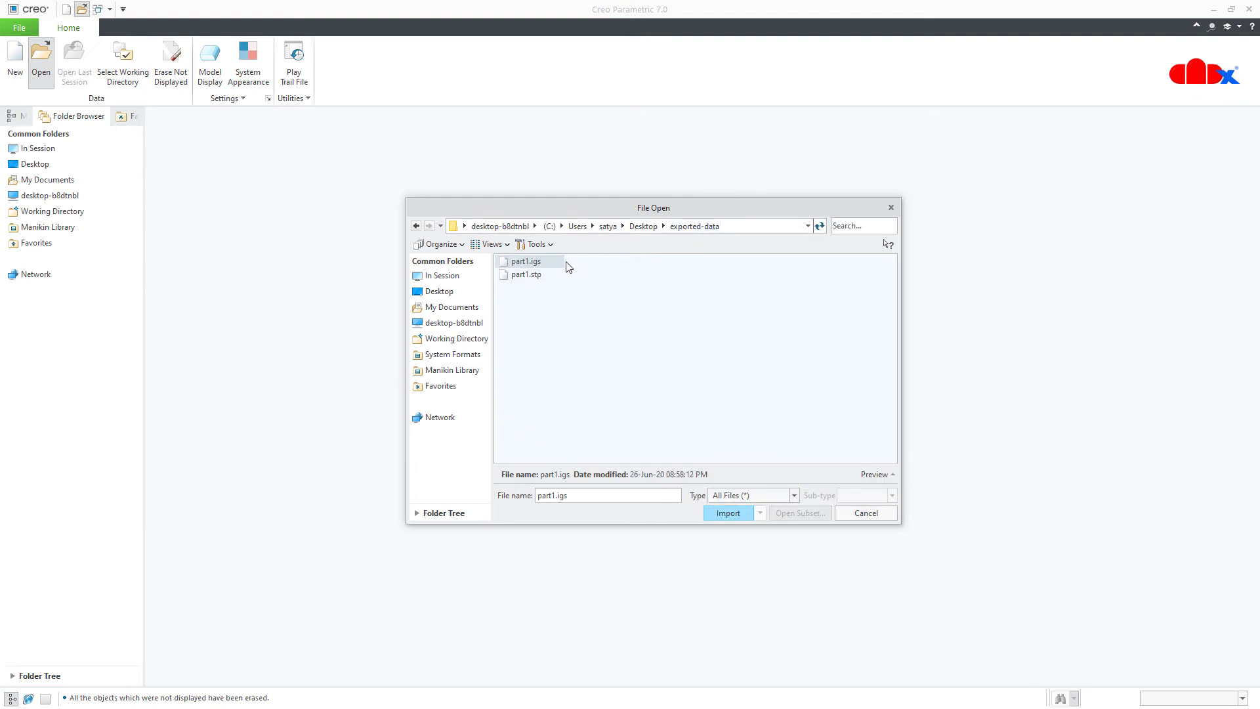
left_click(533, 275)
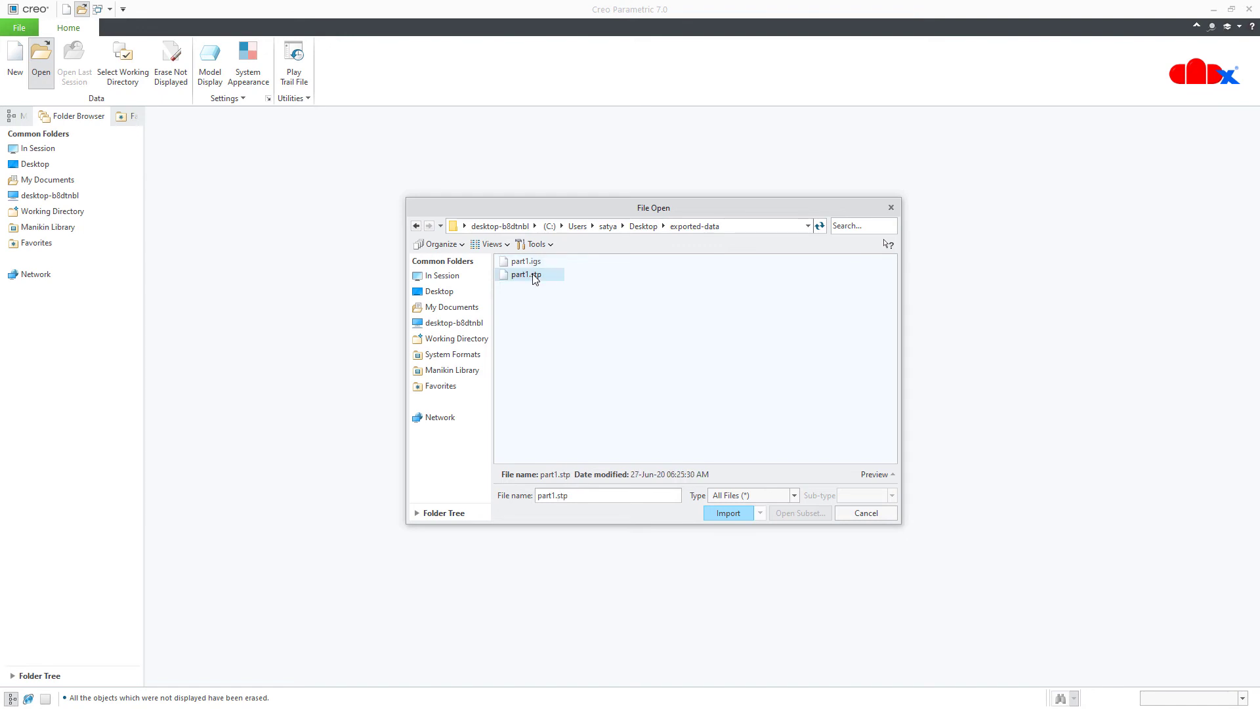
left_click(720, 515)
left_click(673, 459)
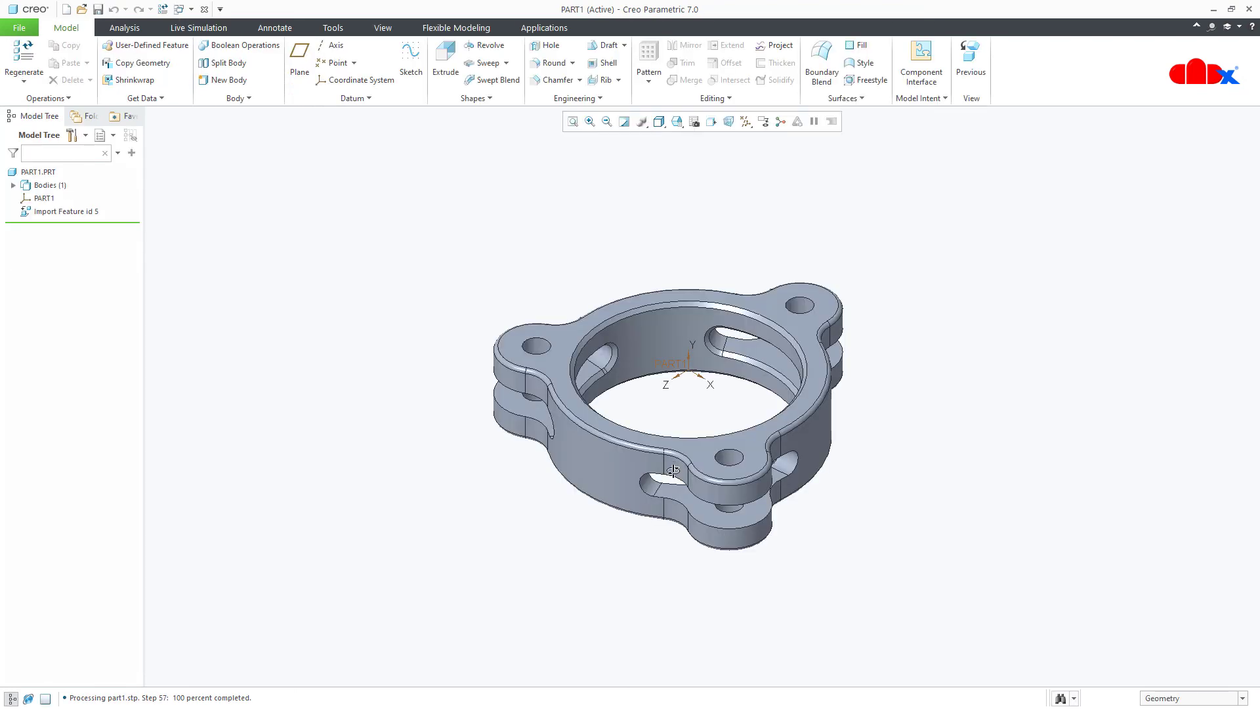
middle_click_drag(673, 470, 669, 536)
key("ctrl+d")
scroll(676, 460, "up", 2)
middle_click_drag(682, 407, 692, 373)
middle_click_drag(693, 358, 694, 349)
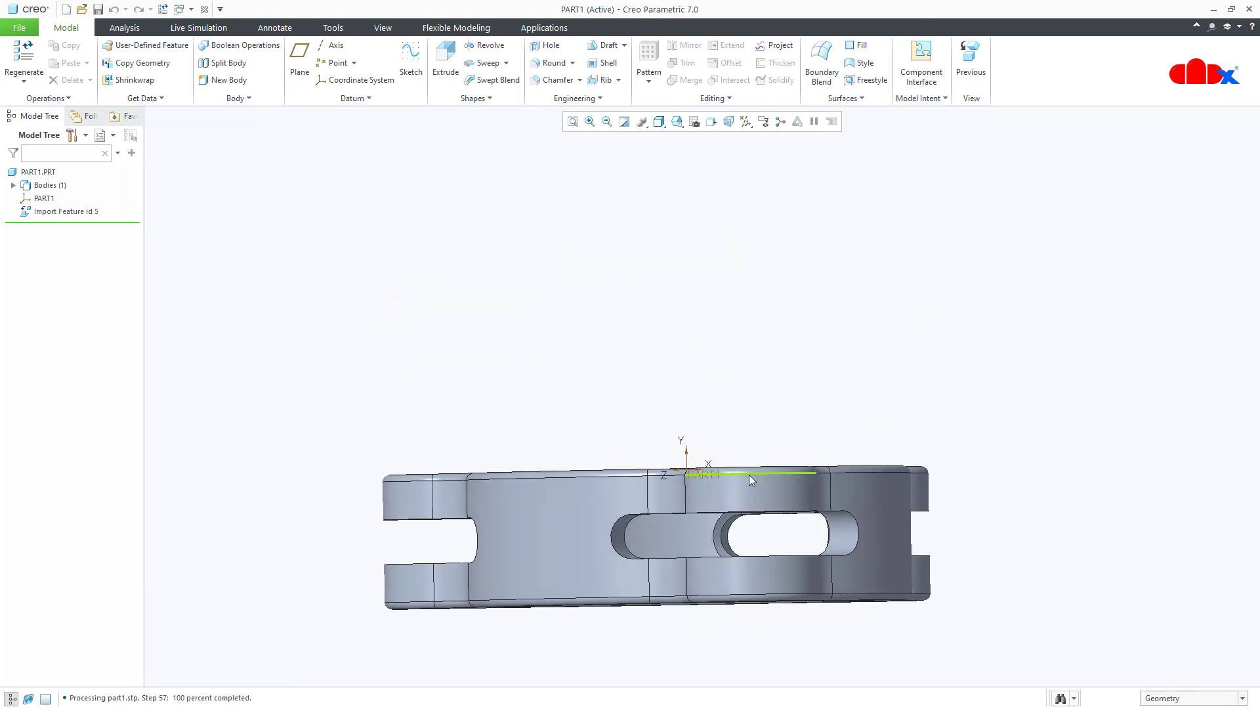
key("ctrl+d")
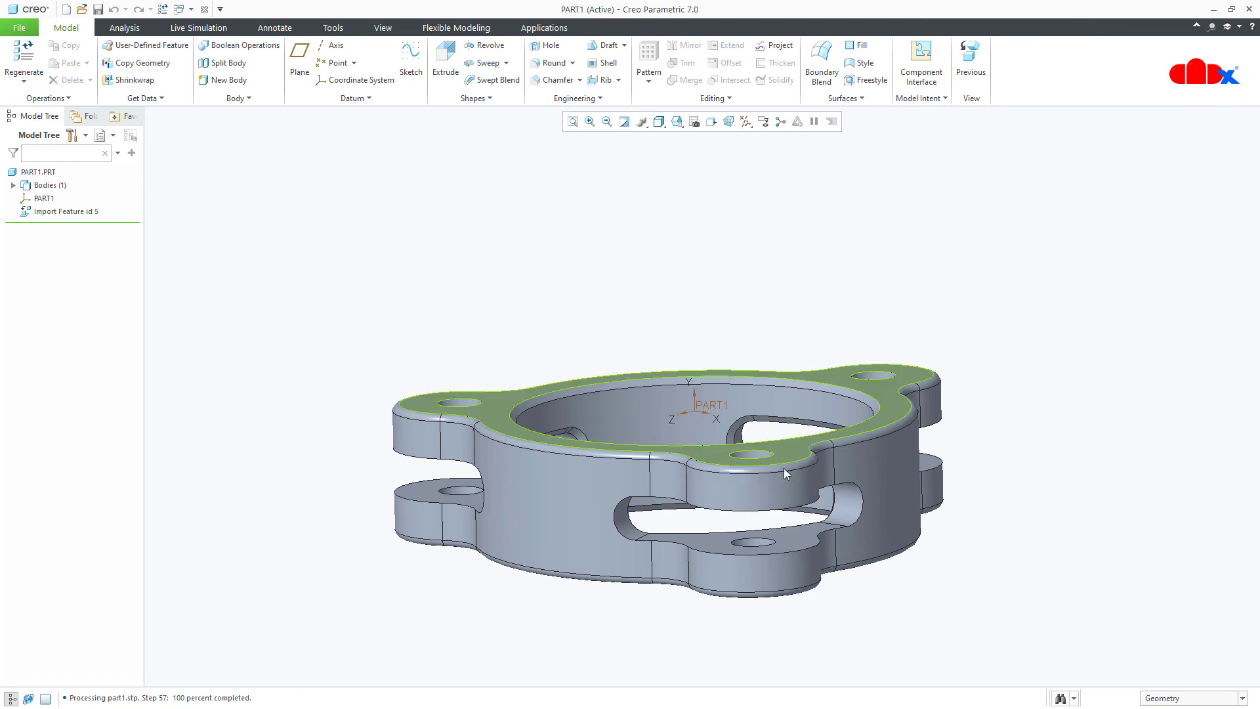
key("ctrl+d")
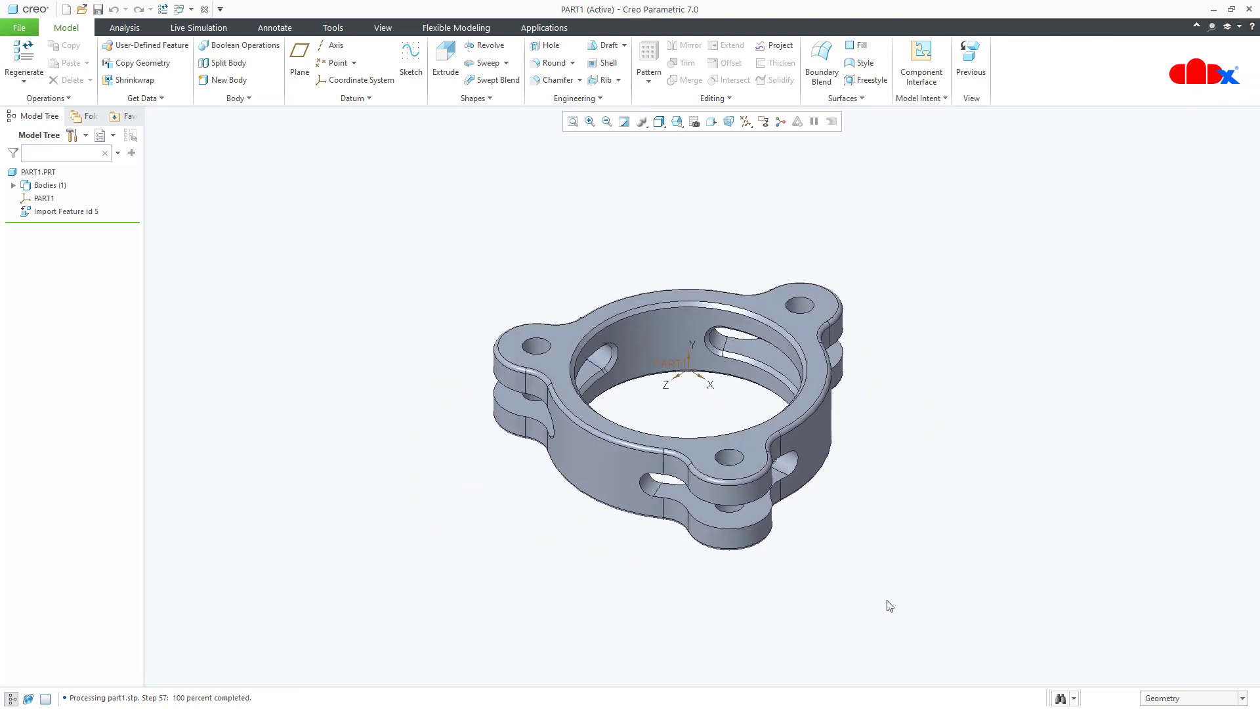